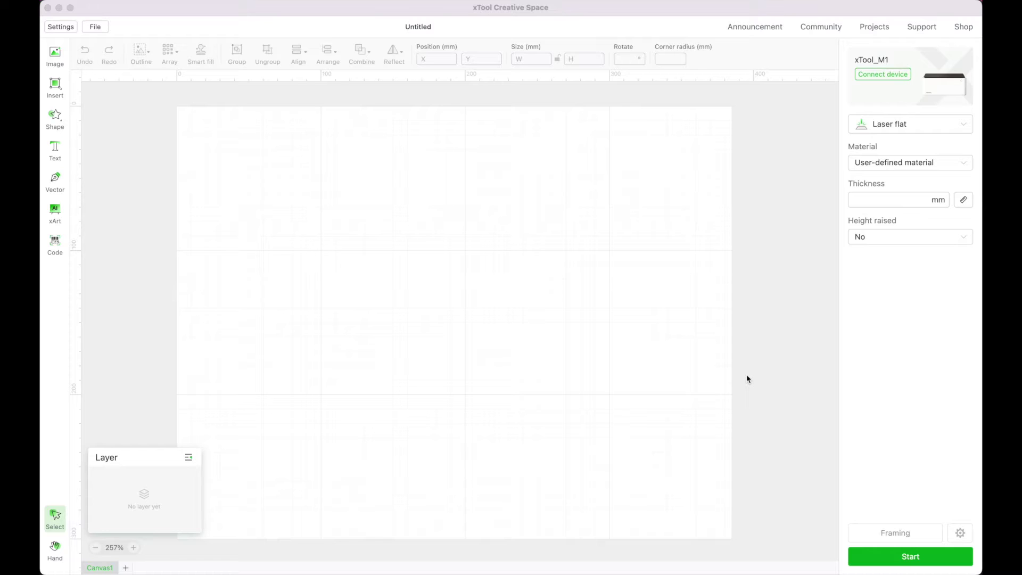
Import the flip-flops quote design from the Rotary Tool Cup Files by Size folder.
click(57, 61)
click(56, 60)
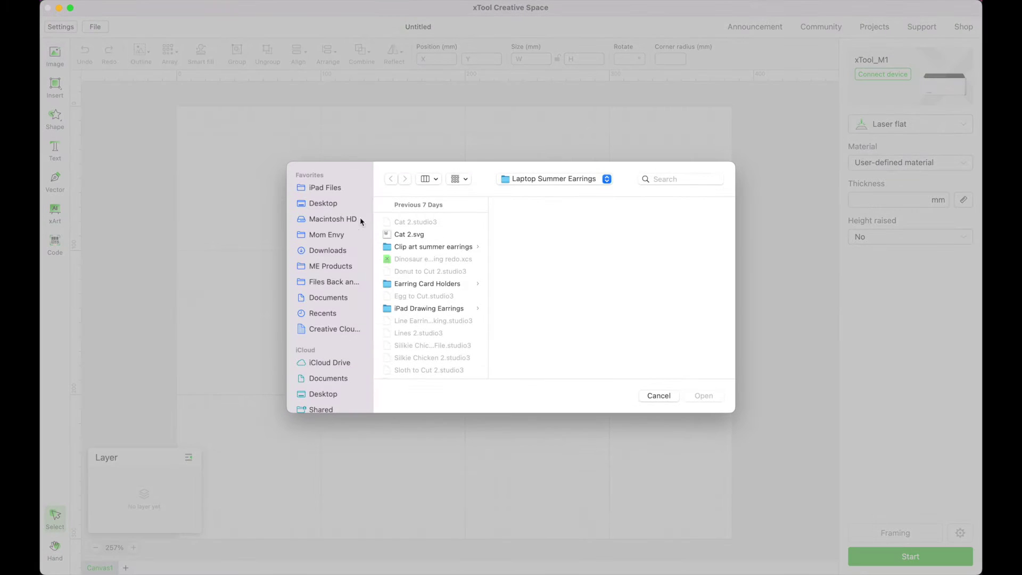
click(569, 180)
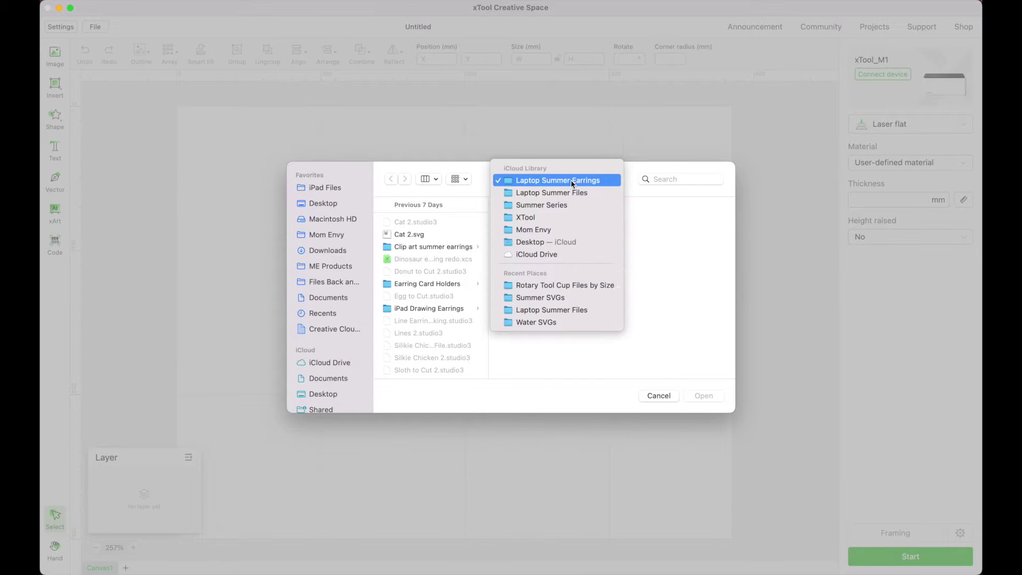
click(596, 286)
click(662, 259)
click(703, 396)
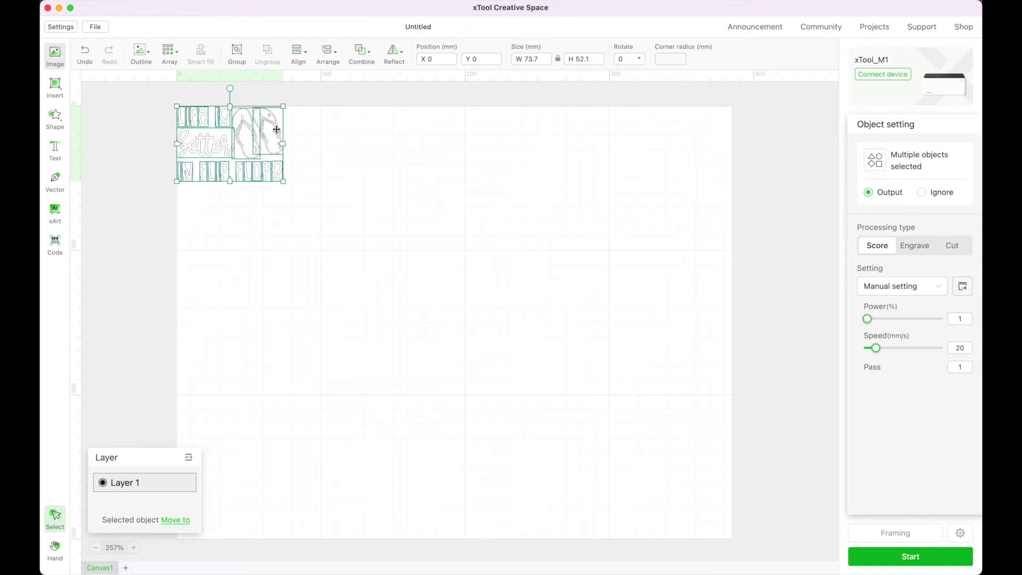
Unite the imported pieces into a single vector and set its processing type to Engrave.
click(361, 51)
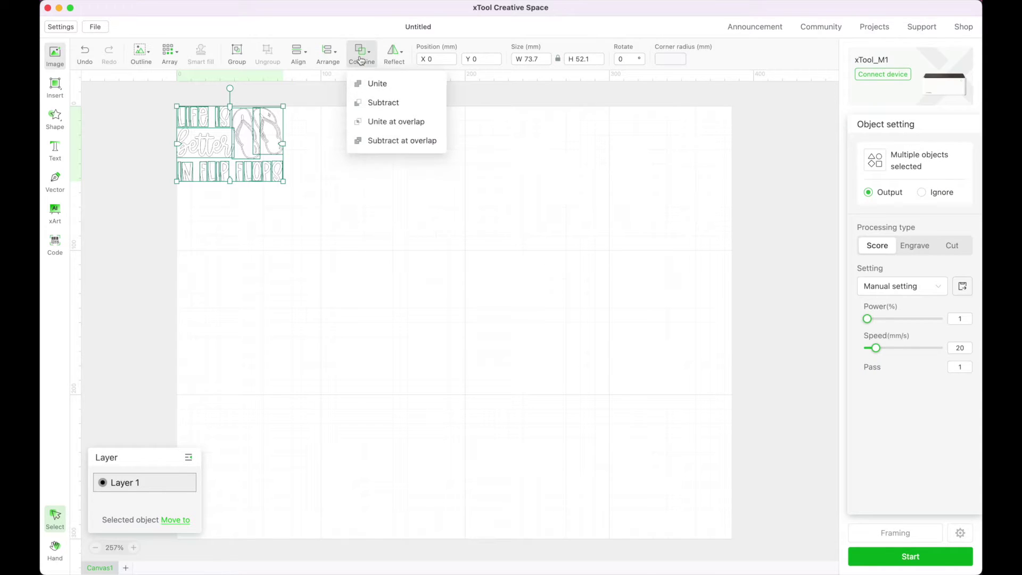
click(379, 84)
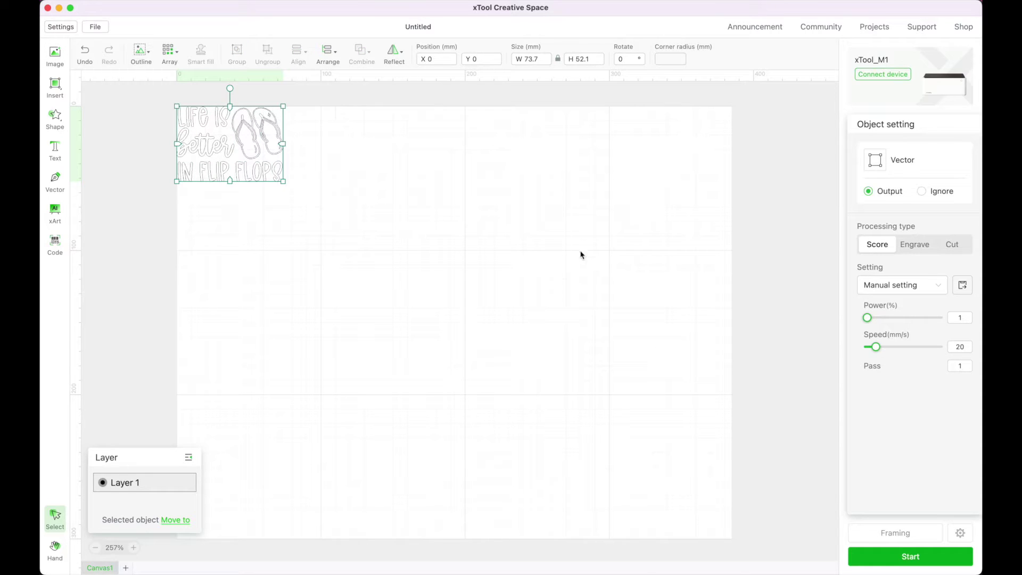
click(911, 249)
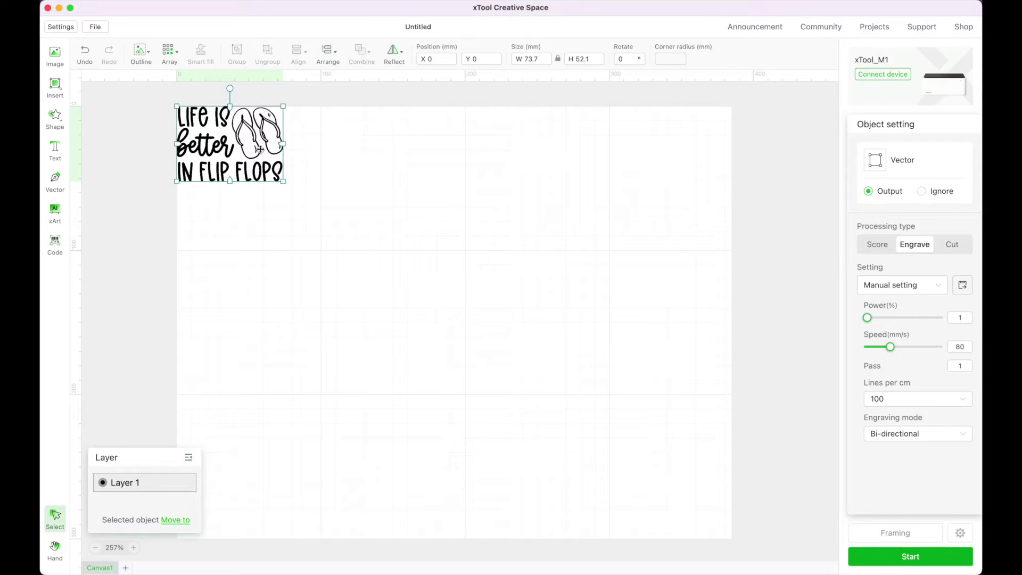
drag(259, 149, 280, 170)
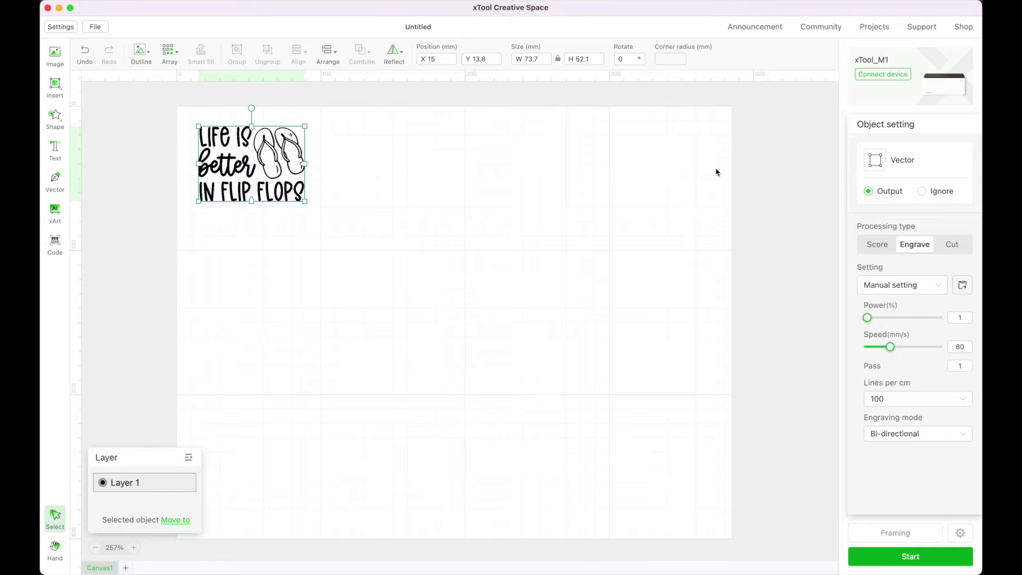
Connect the xTool M1 over Wi-Fi.
click(883, 73)
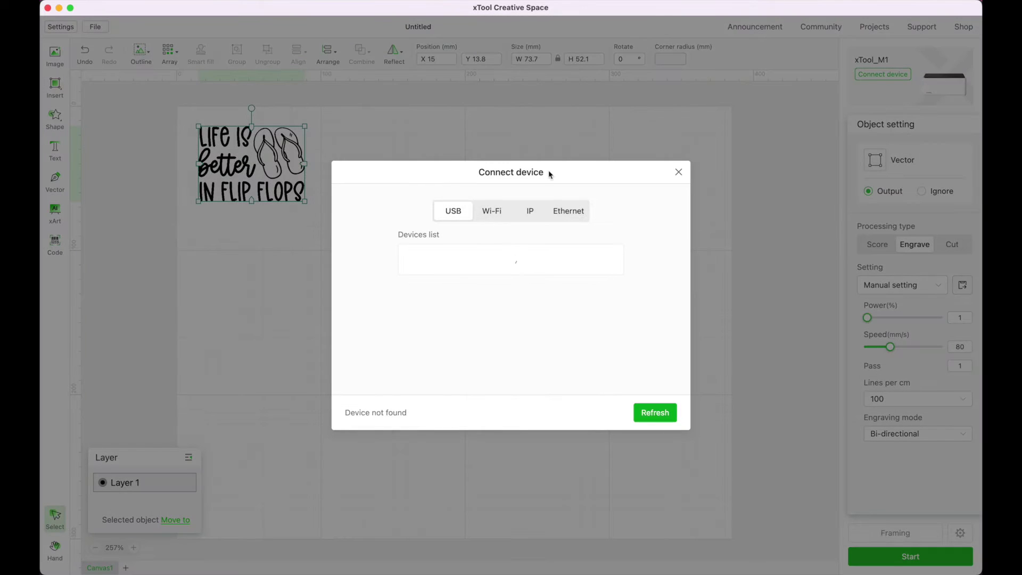
click(499, 210)
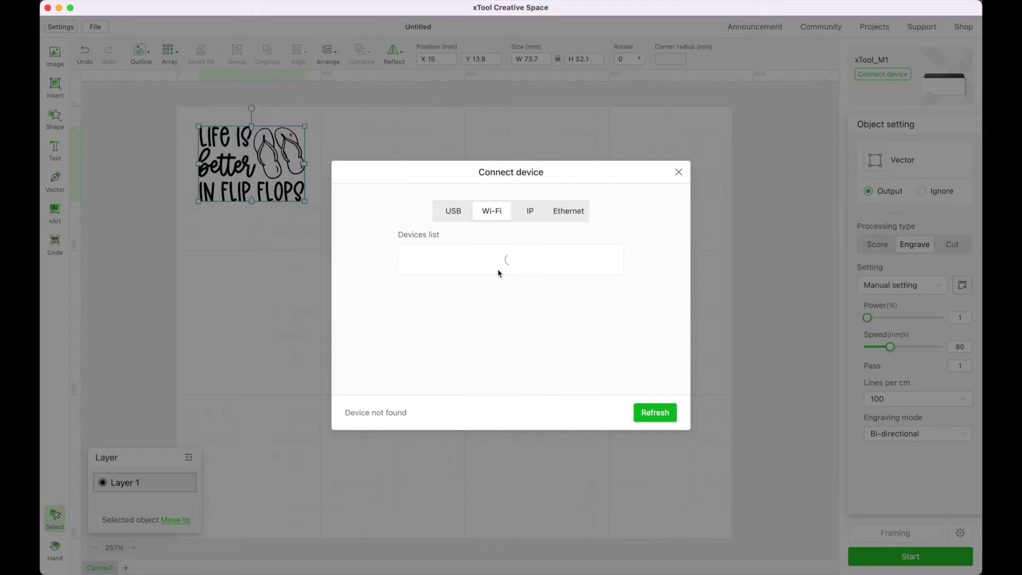
click(449, 256)
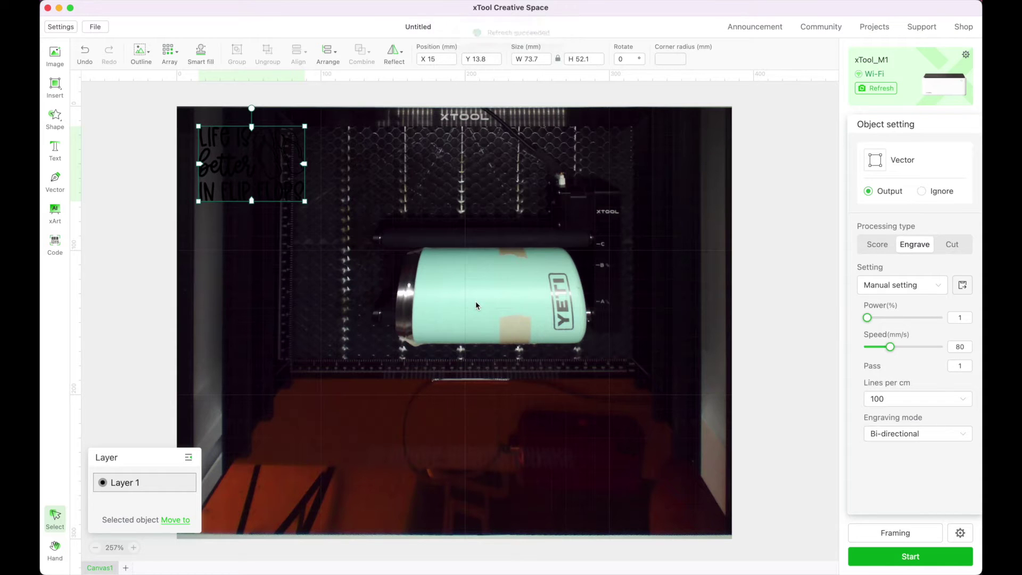
Move the design to about X 62.3, Y 25.7 mm and switch the processing mode to Laser cylindrical.
drag(246, 164, 315, 182)
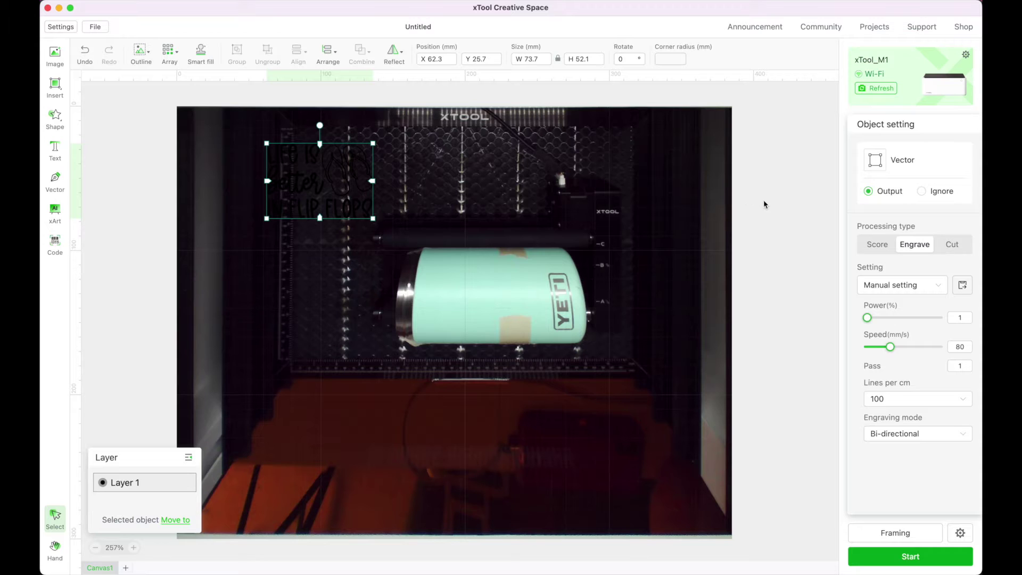
click(610, 162)
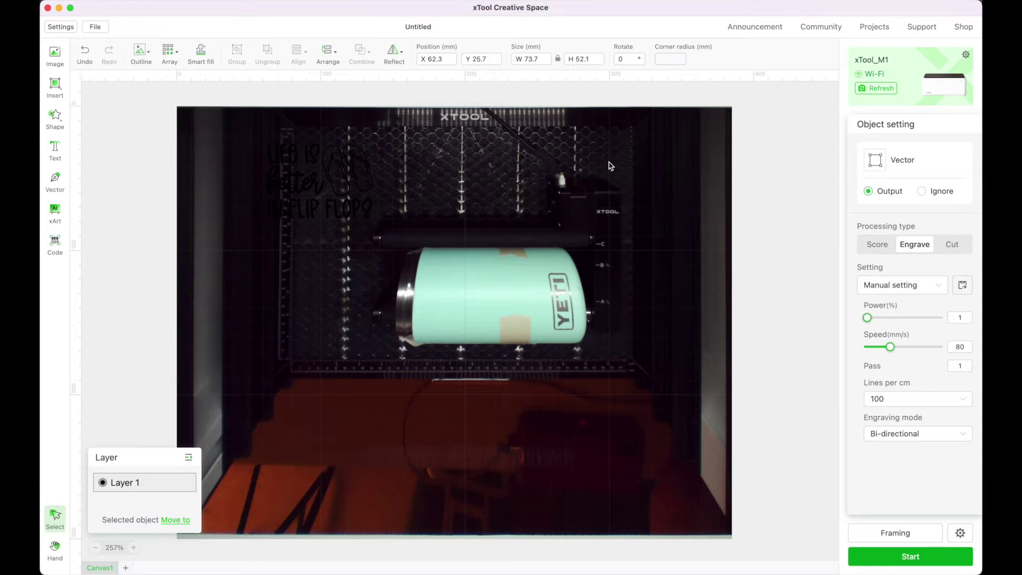
click(903, 128)
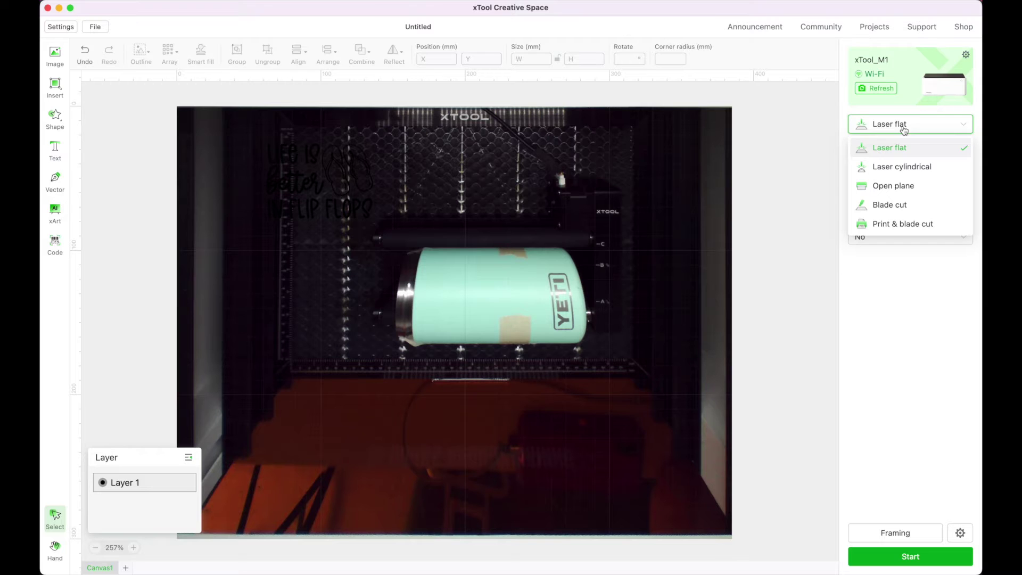
click(921, 171)
click(919, 162)
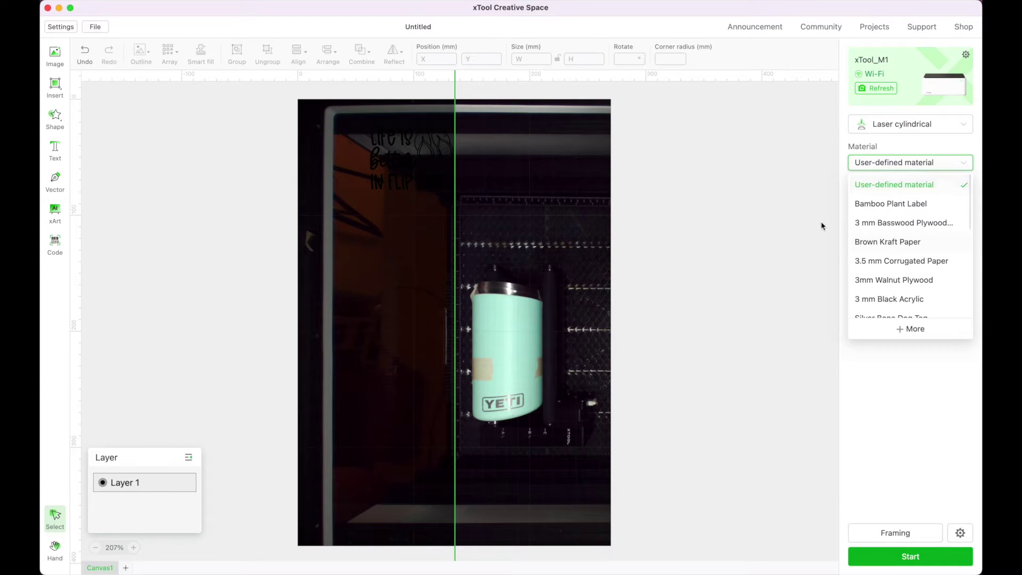
click(796, 214)
click(891, 194)
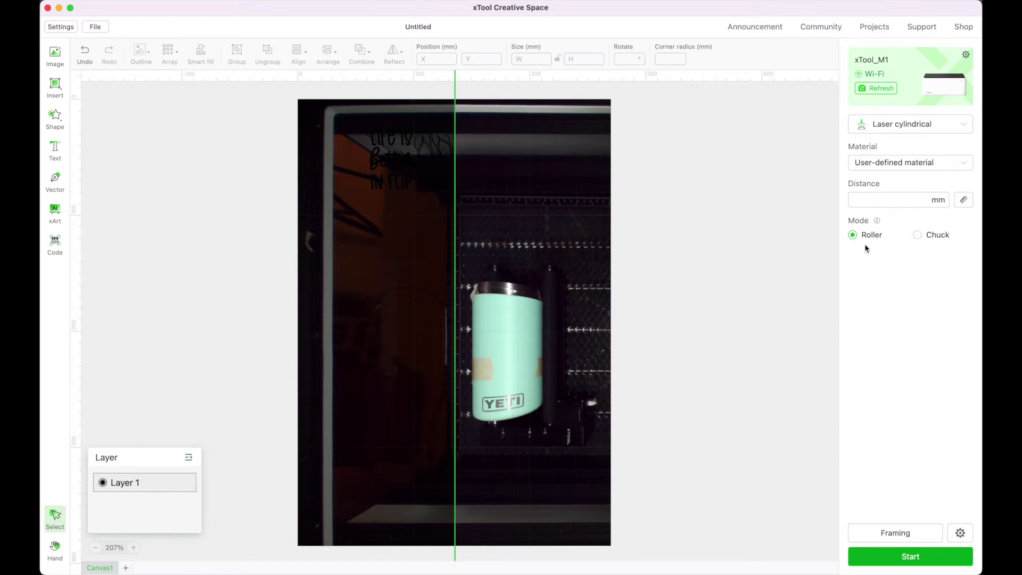
Auto-measure the distance to the cup and move the green reference line just outside the cup's left edge.
click(966, 205)
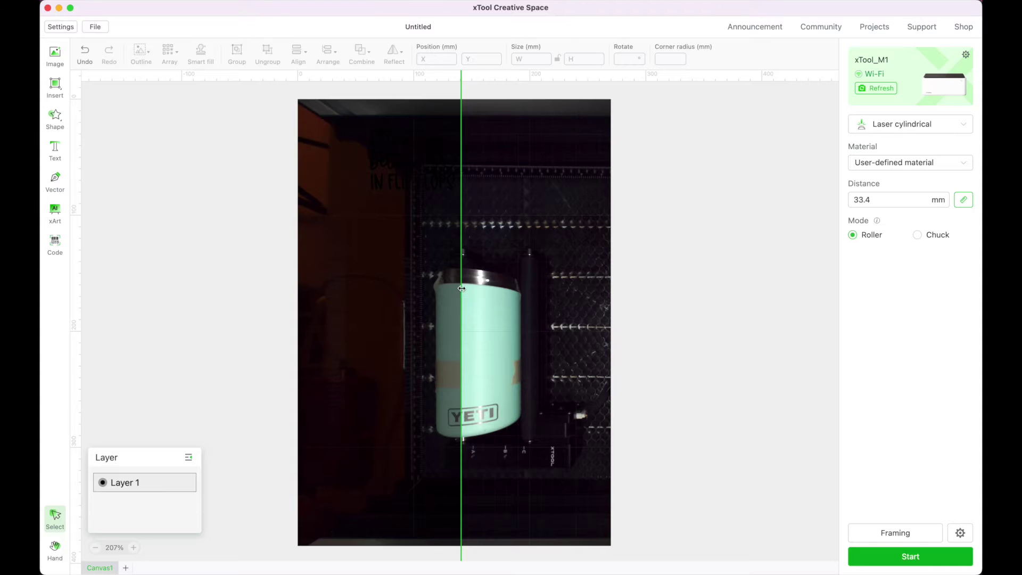
drag(461, 288, 430, 294)
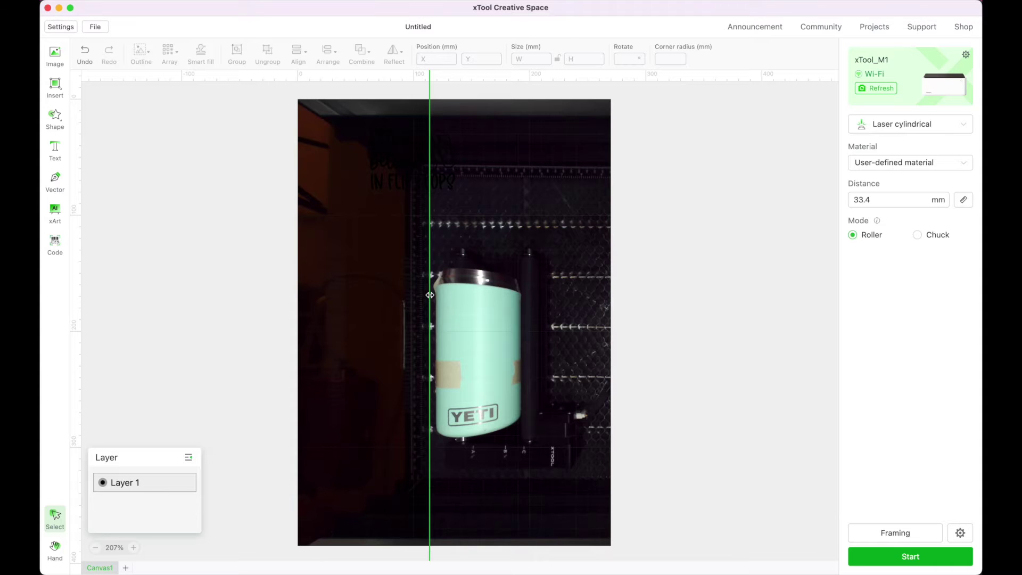
drag(430, 295, 430, 294)
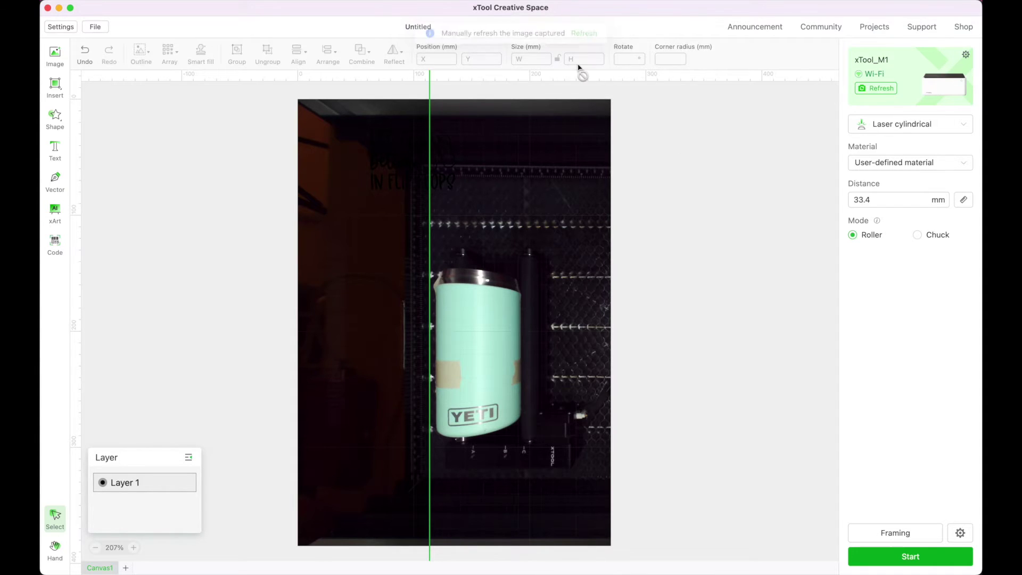
Refresh the camera image and align the green reference line with the cup's left edge.
click(876, 87)
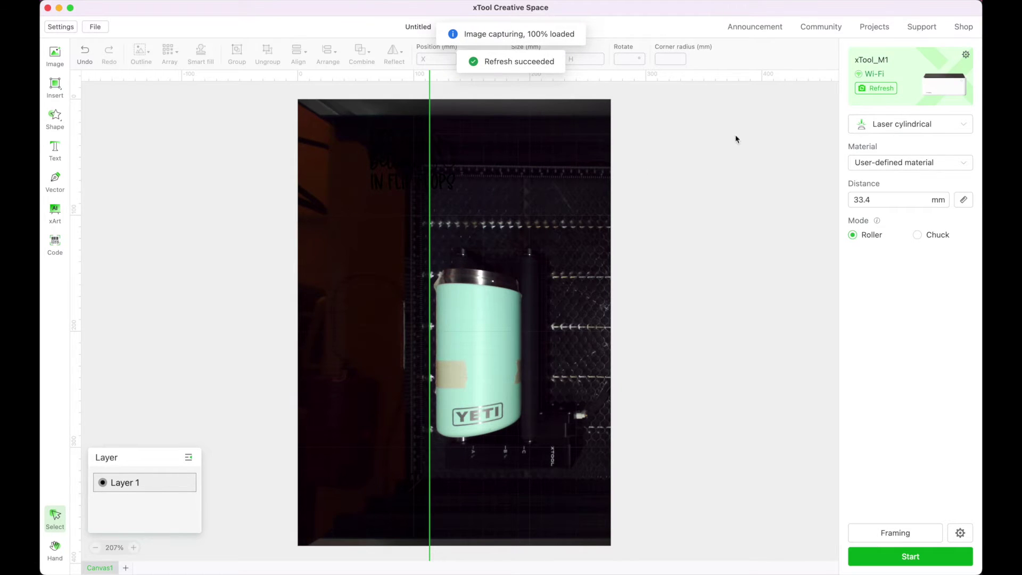
click(431, 296)
drag(430, 297, 437, 297)
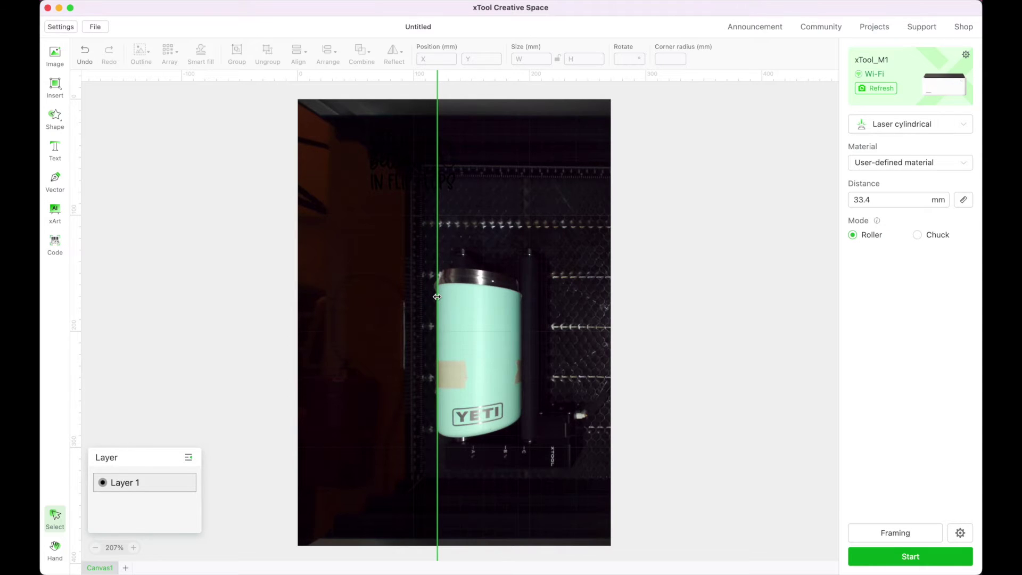
Place the design on the upper part of the cup at about X 121.3, Y 173 mm.
click(401, 166)
drag(397, 165, 498, 334)
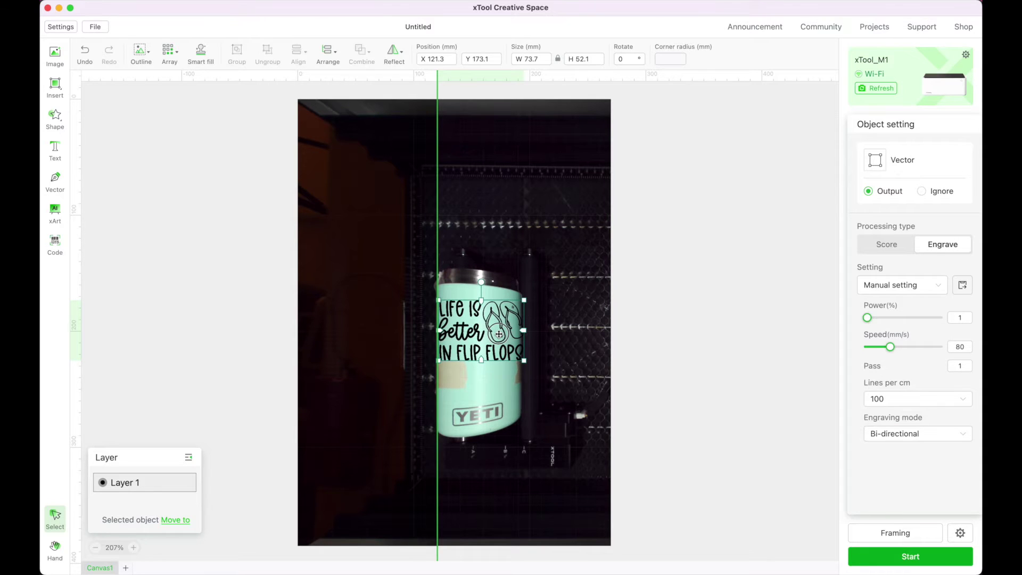
click(678, 313)
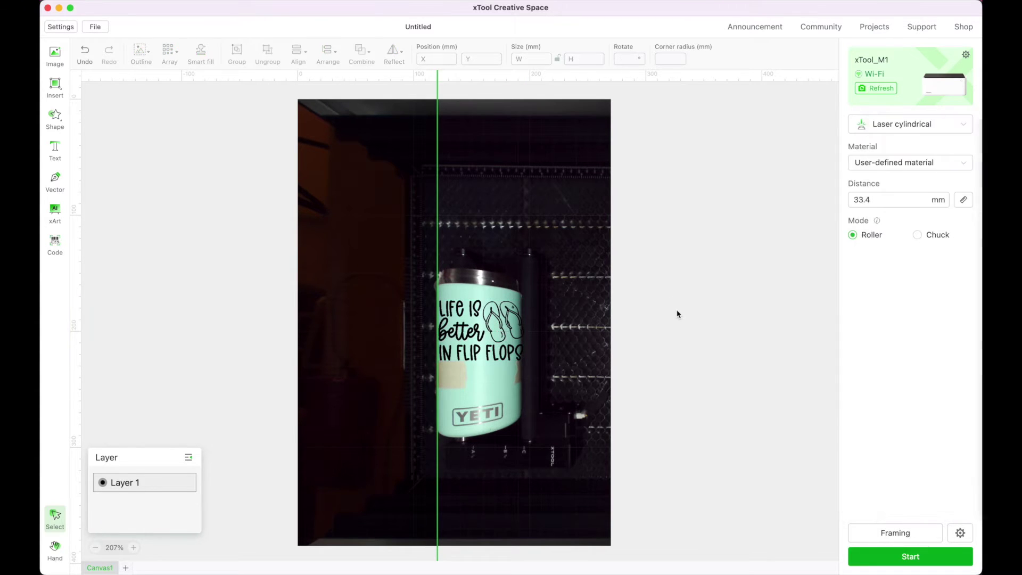
click(521, 352)
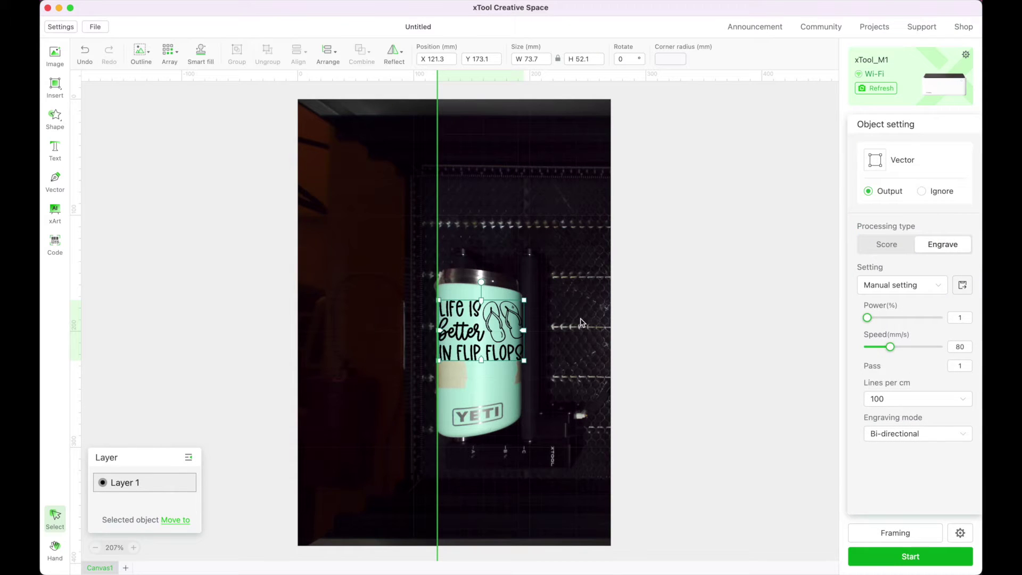
key(Up)
click(652, 330)
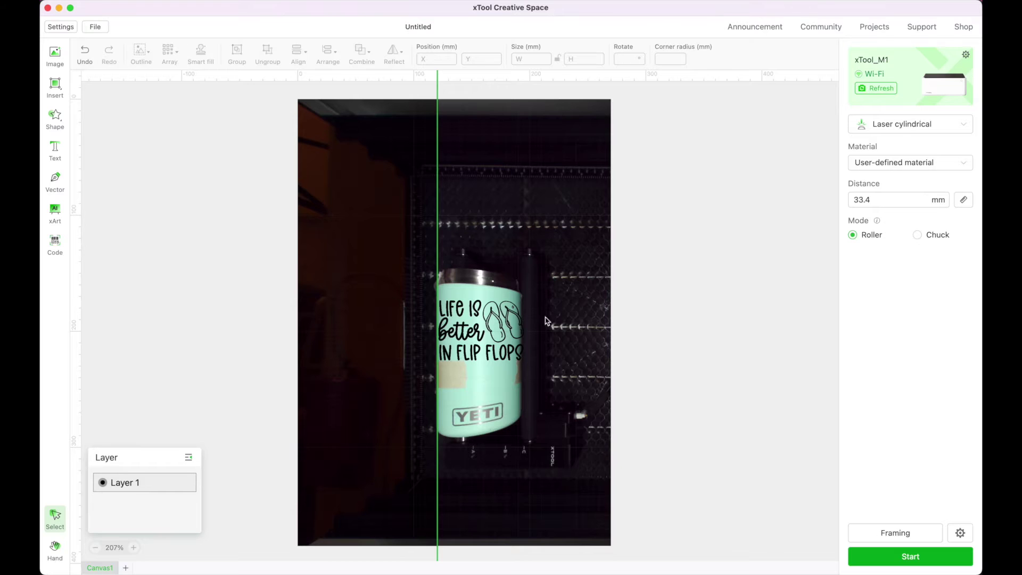
Set the design's engraving power to 70% and its speed to 75 mm/s.
click(453, 342)
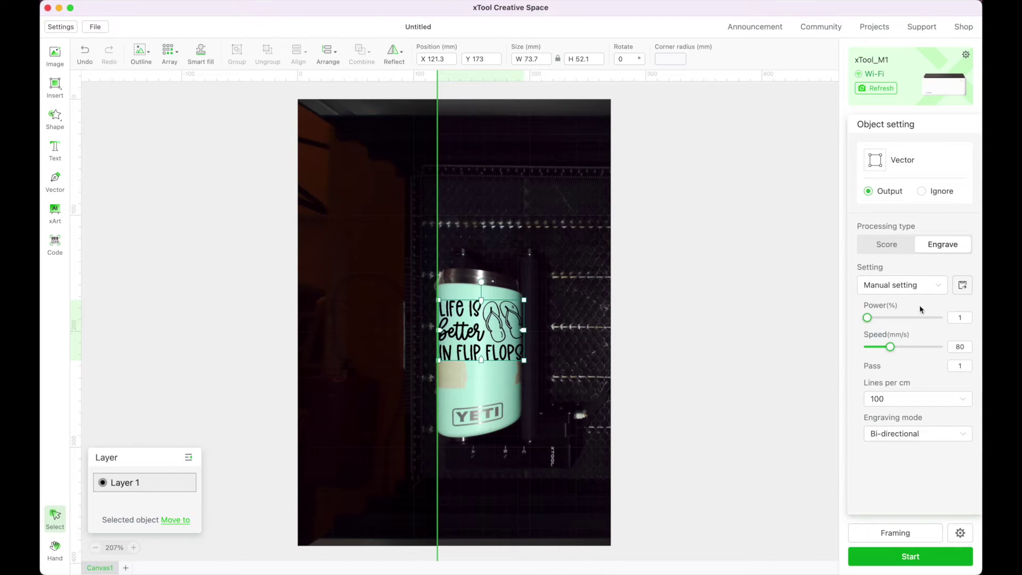
click(961, 317)
key(BackSpace)
text(70)
click(961, 347)
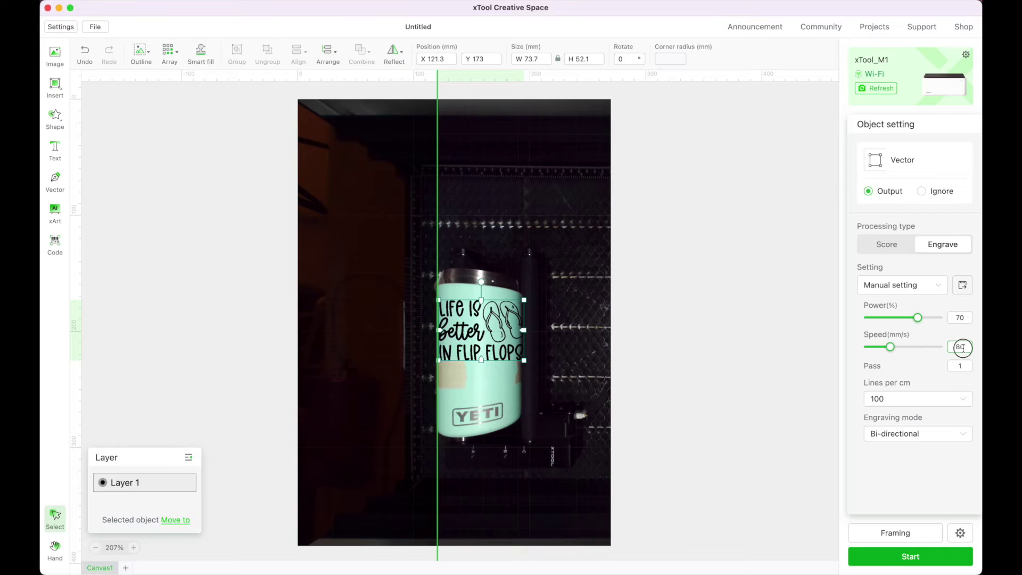
key(BackSpace)
key(BackSpace)
text(75)
click(927, 383)
Run framing for the design and refresh the camera image of the cup.
click(908, 532)
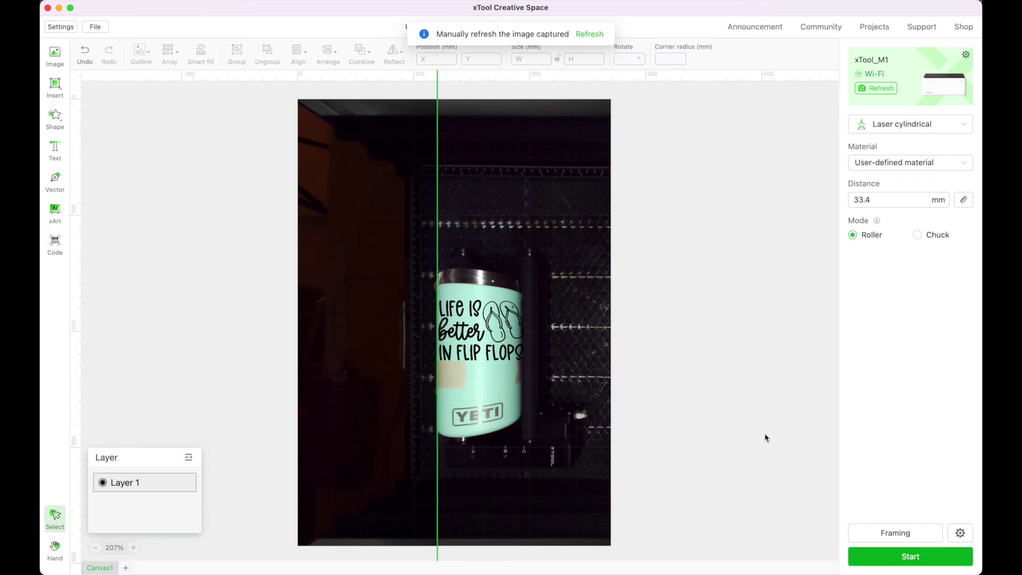
click(589, 34)
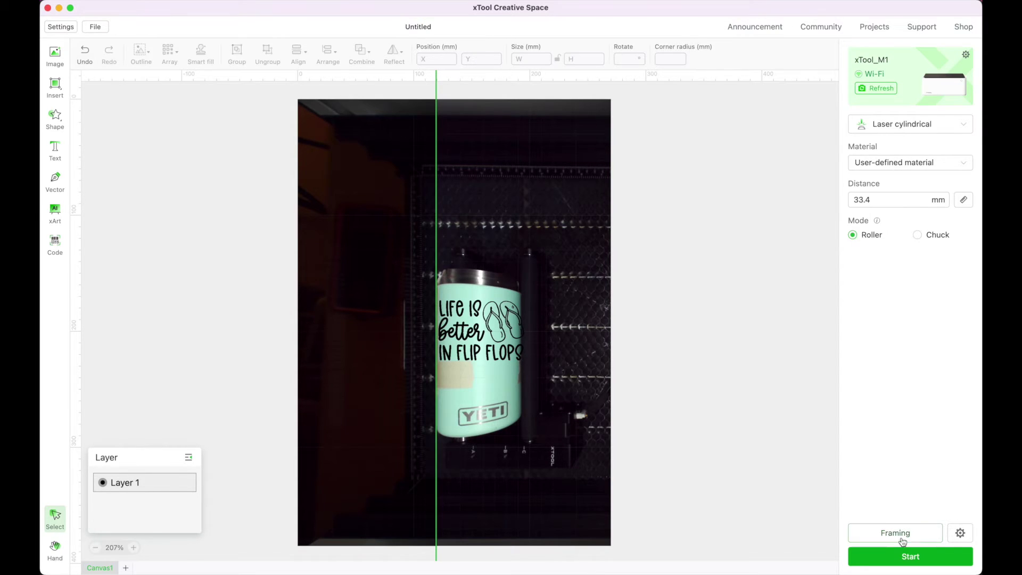
Move the design up on the cup to about Y 170.2 mm, keeping X at 121.3 mm.
click(523, 344)
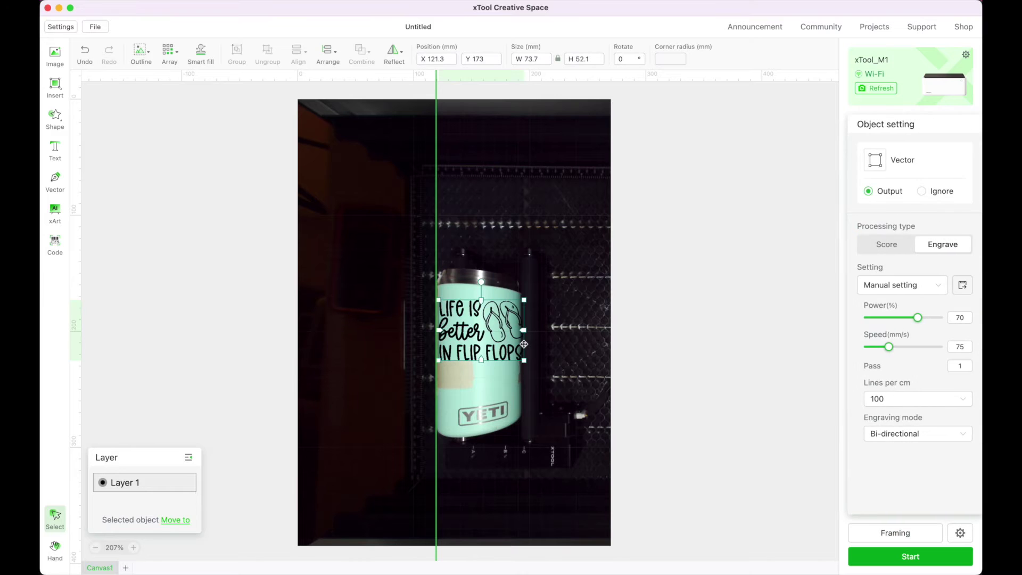
drag(523, 345, 523, 344)
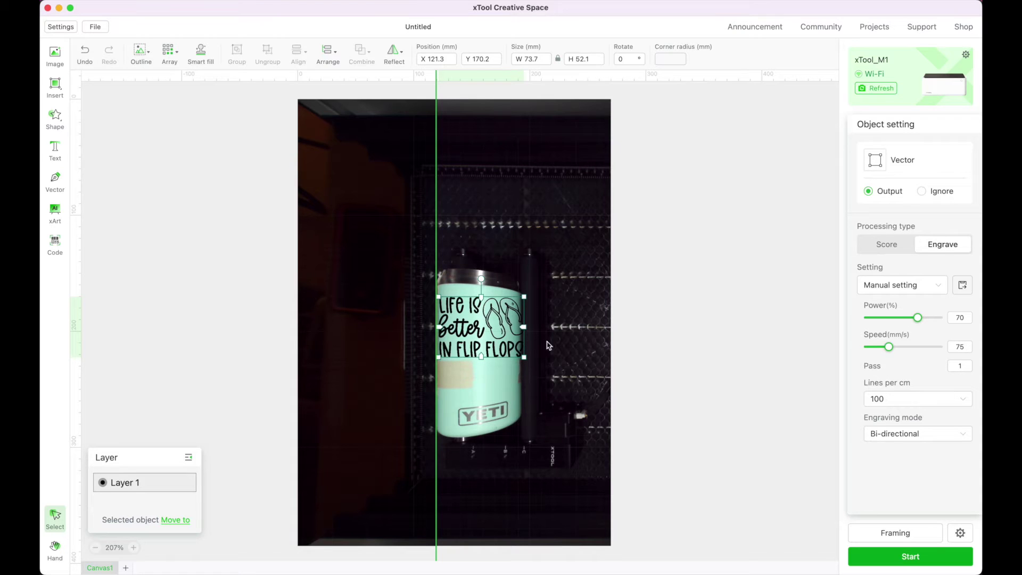
click(728, 368)
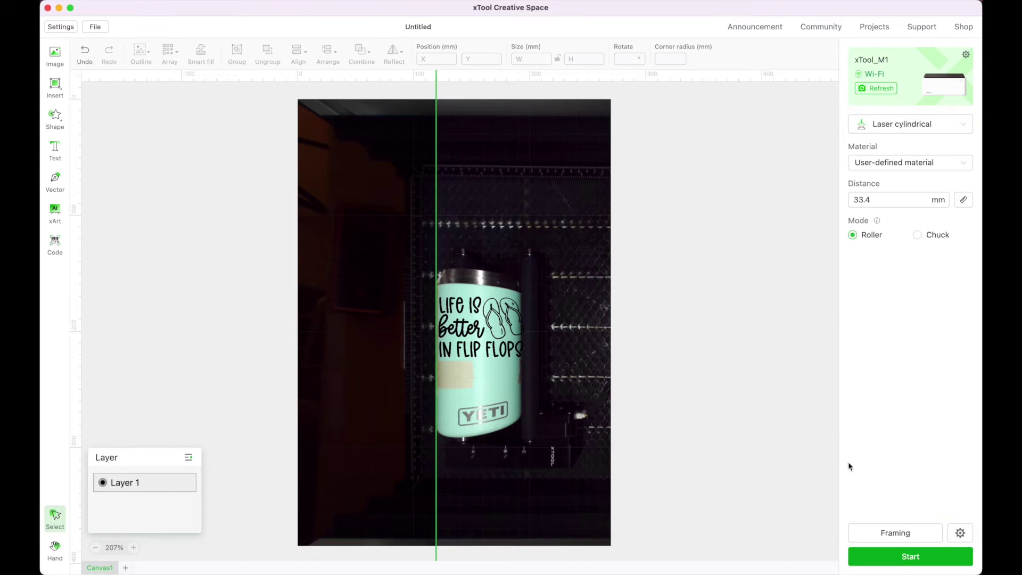
Repeat framing for the repositioned design until it is completed, and open the engraving preview.
click(892, 533)
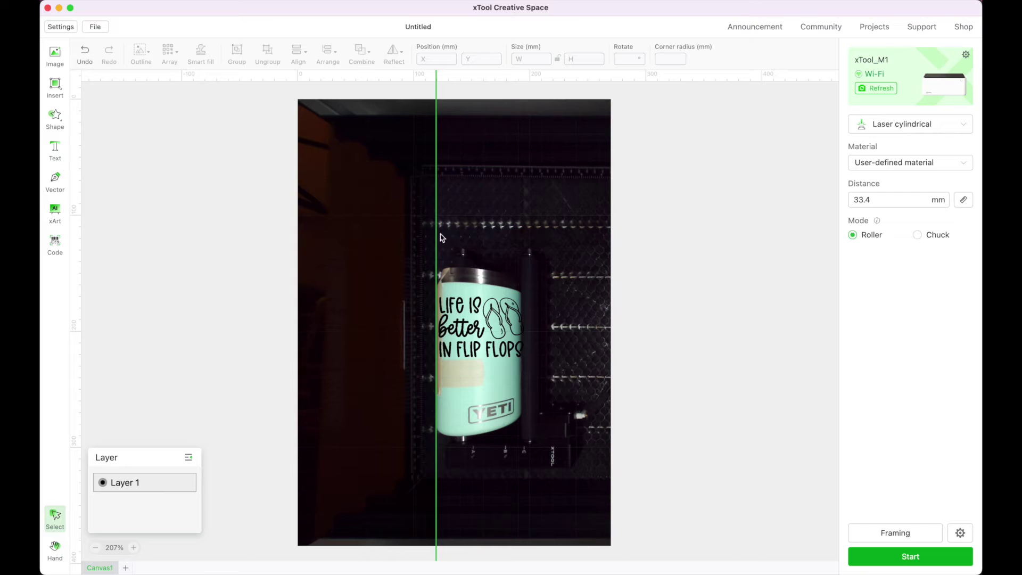
click(903, 534)
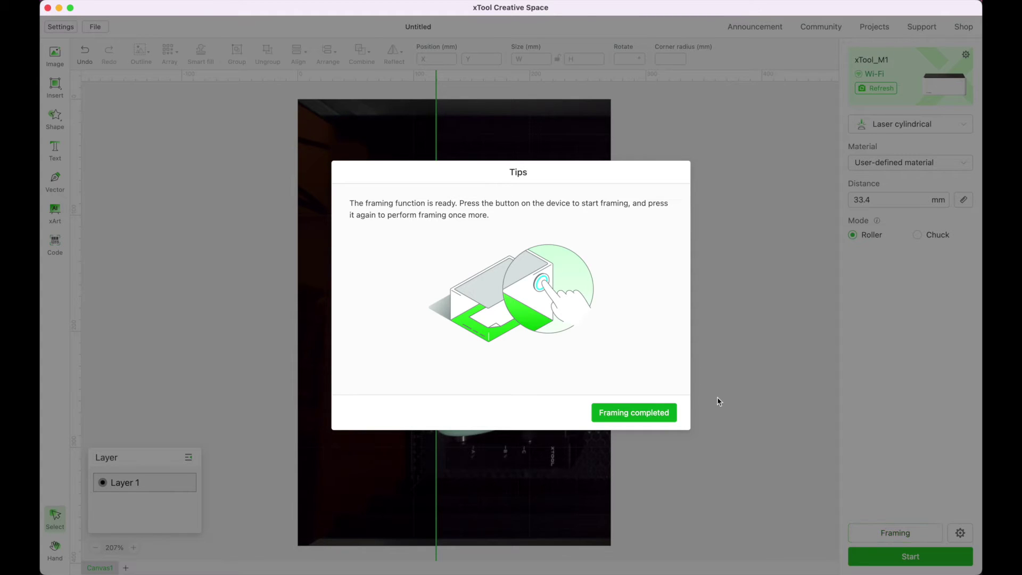
click(648, 414)
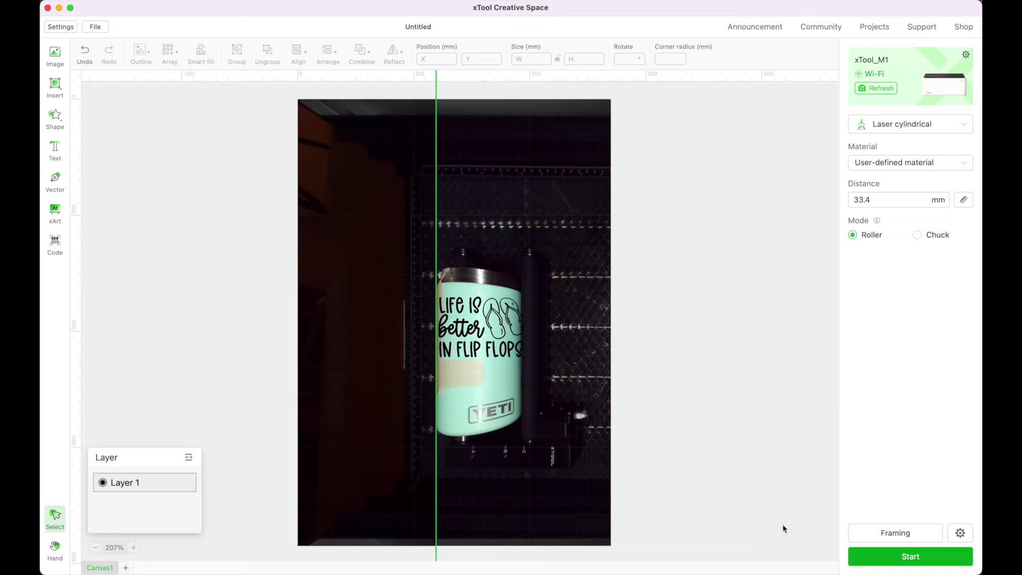
click(921, 559)
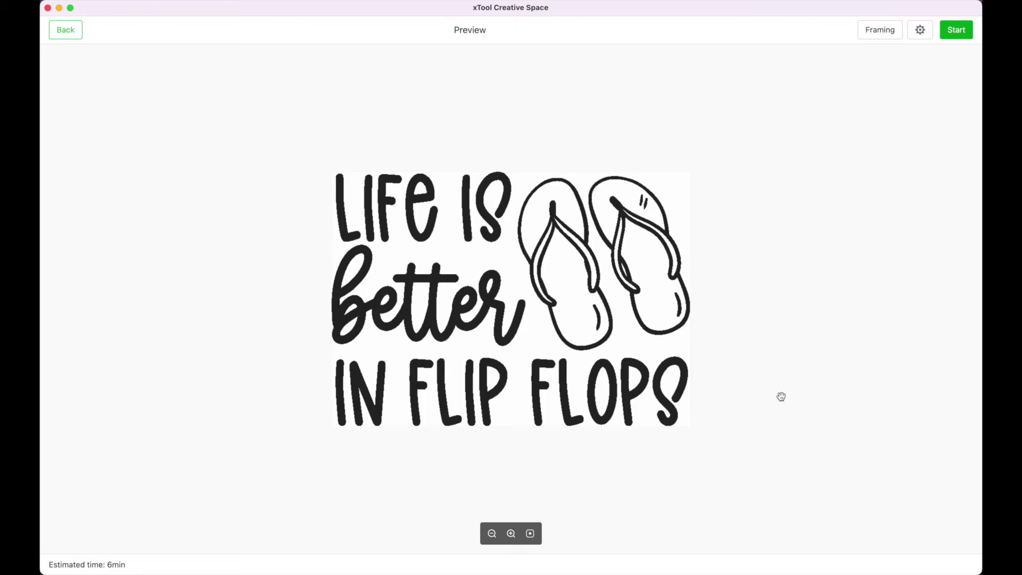
Start engraving the "Life is better in flip flops" design from its preview.
click(956, 36)
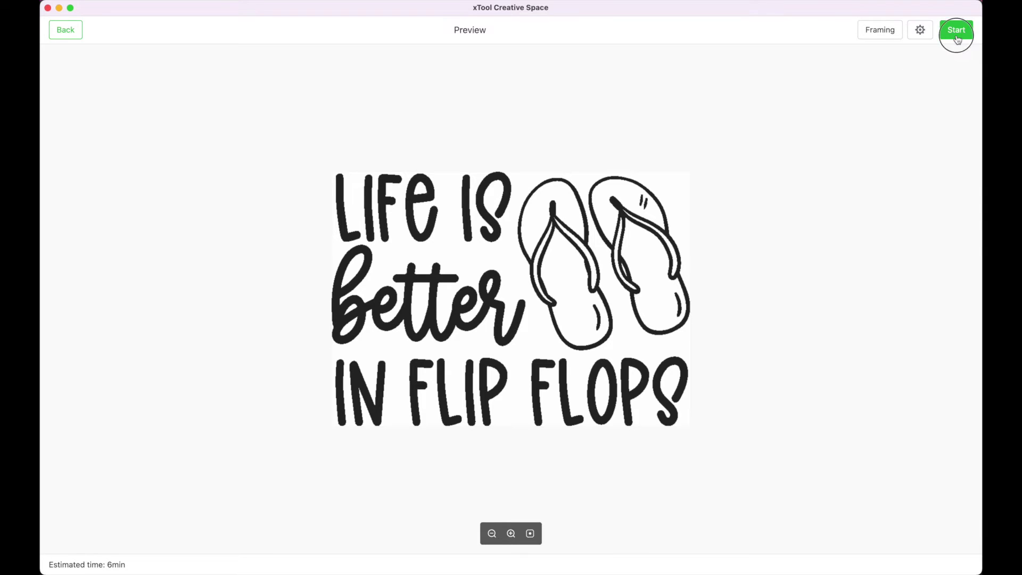
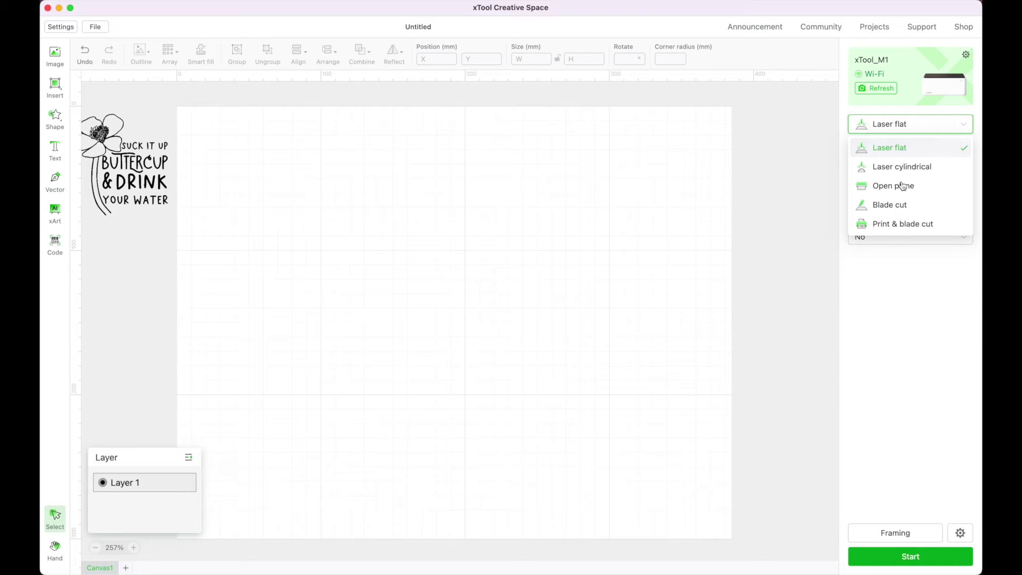
Switch the processing mode for the buttercup design to Laser cylindrical and refresh the camera image.
click(903, 166)
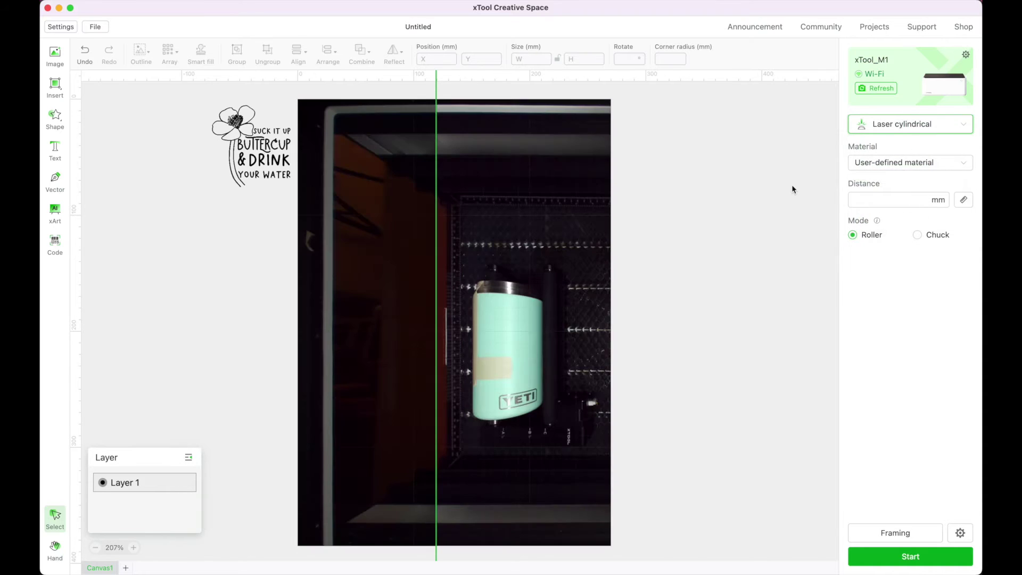
click(873, 90)
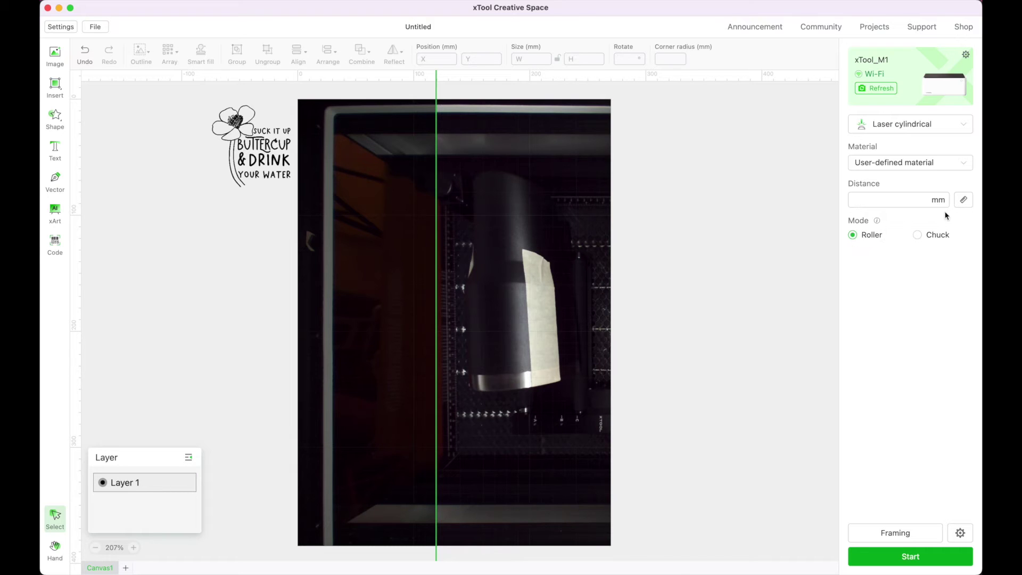
Try to auto-measure the distance to the dark tumbler on the roller.
click(964, 202)
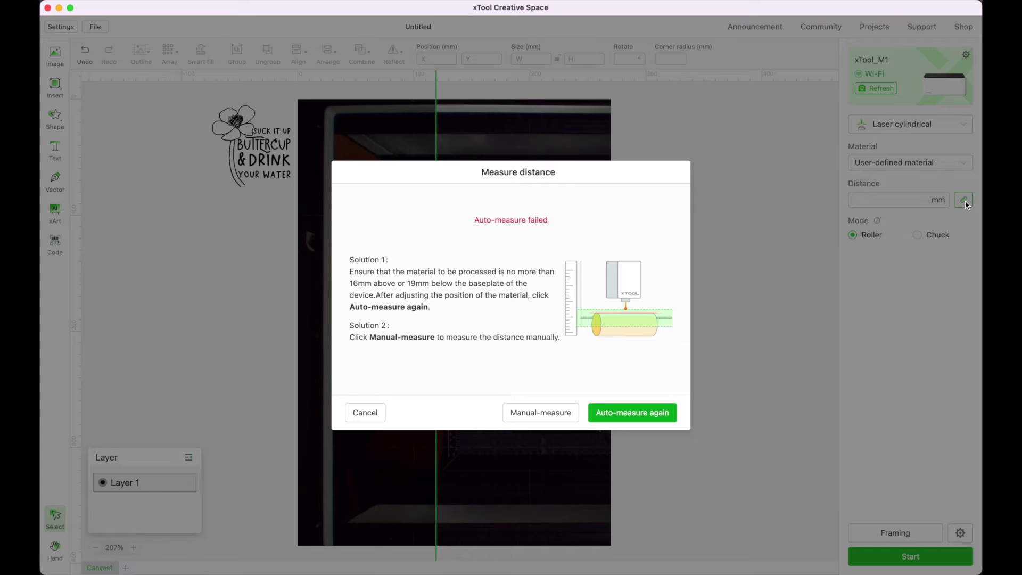
click(375, 414)
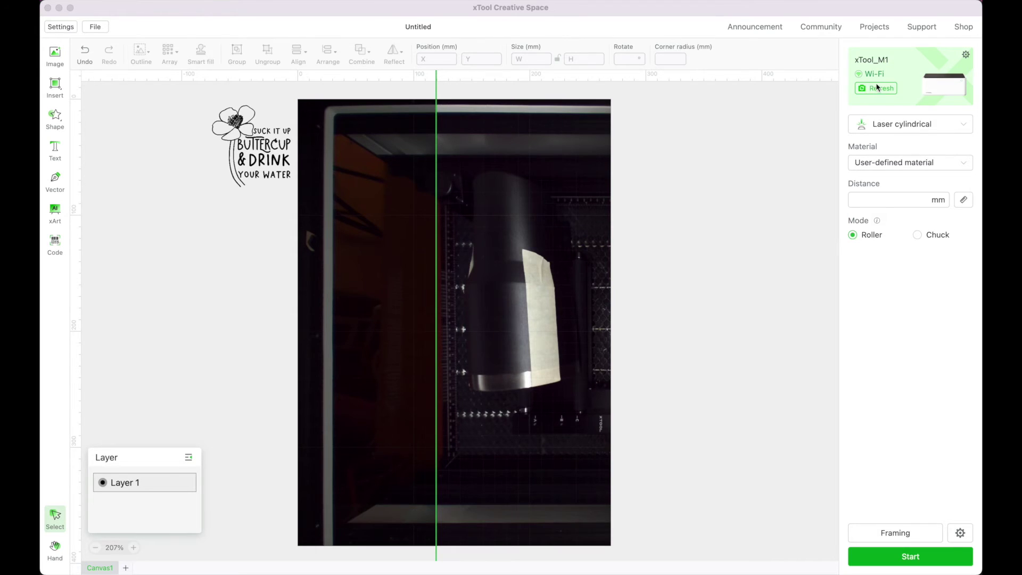
Refresh the camera image of the tumbler and auto-measure its distance in Roller mode.
click(881, 91)
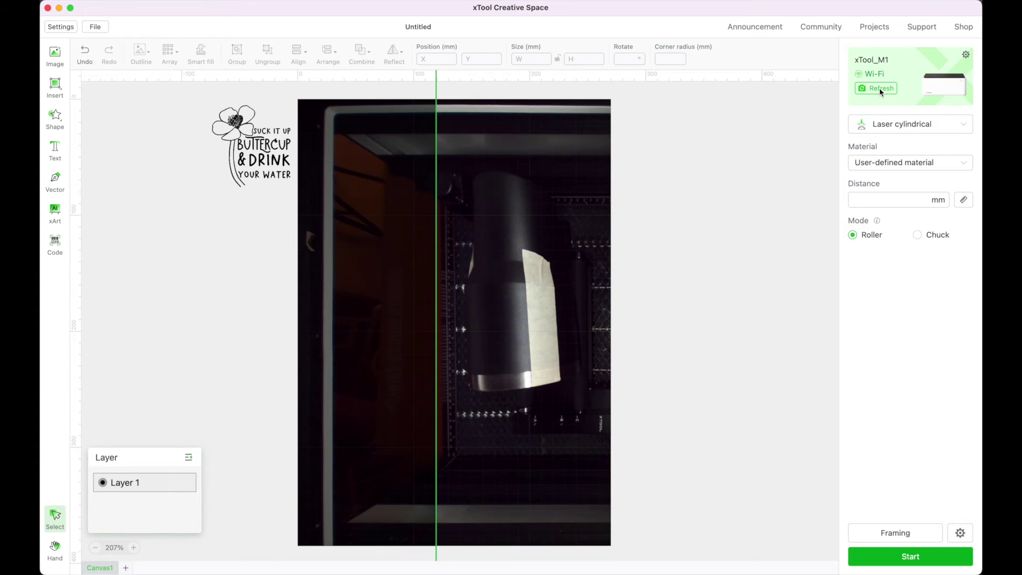
click(881, 91)
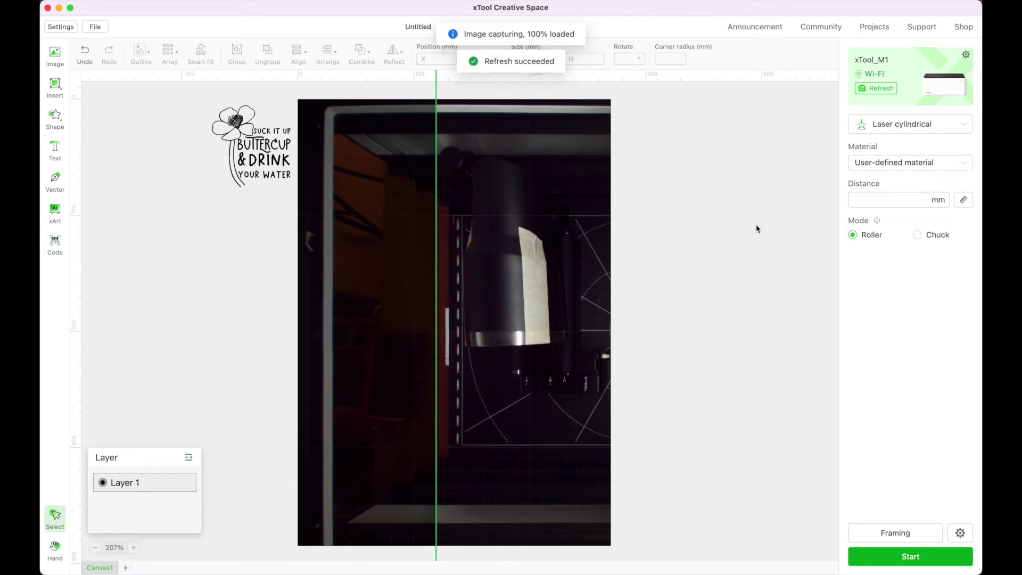
click(880, 199)
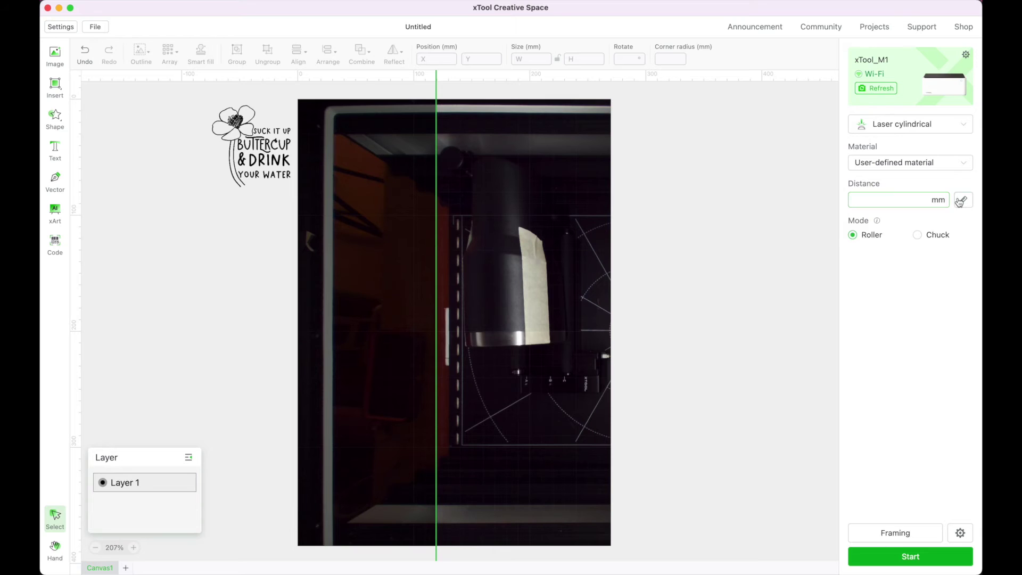
click(864, 238)
click(963, 201)
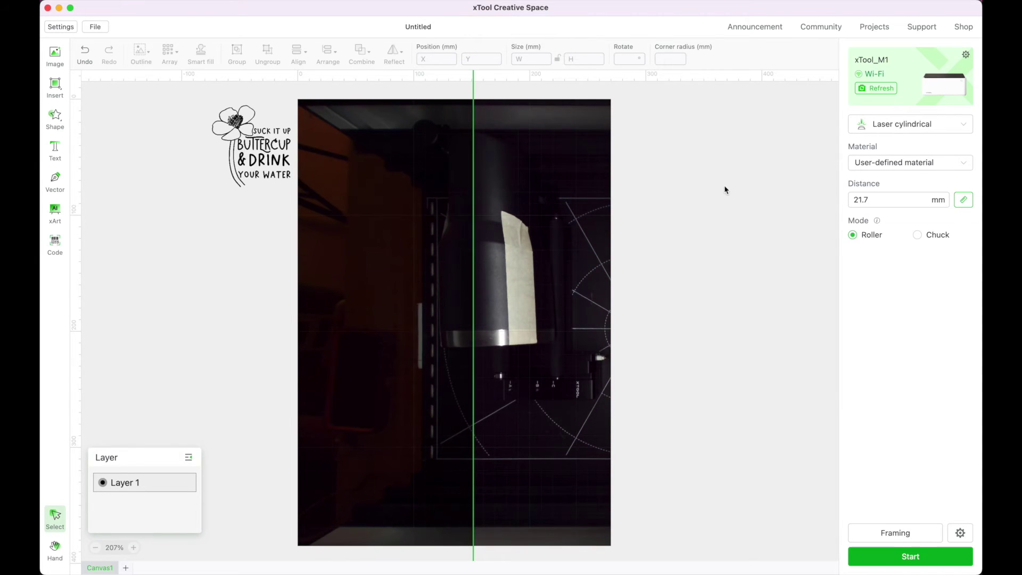
Move the green reference line to the masking tape's edge and on to the tumbler's left edge.
drag(472, 289, 506, 293)
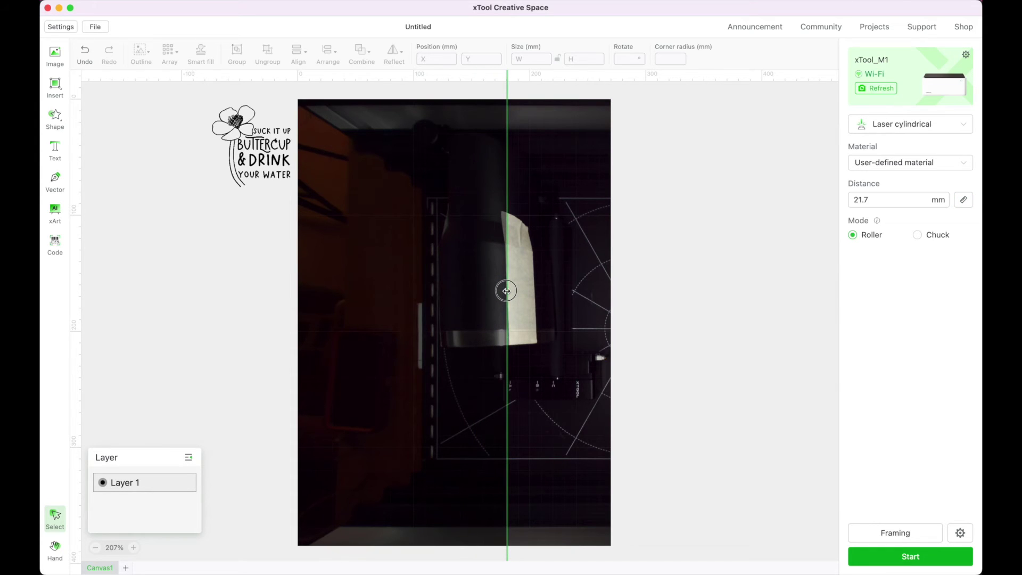
drag(506, 290, 440, 304)
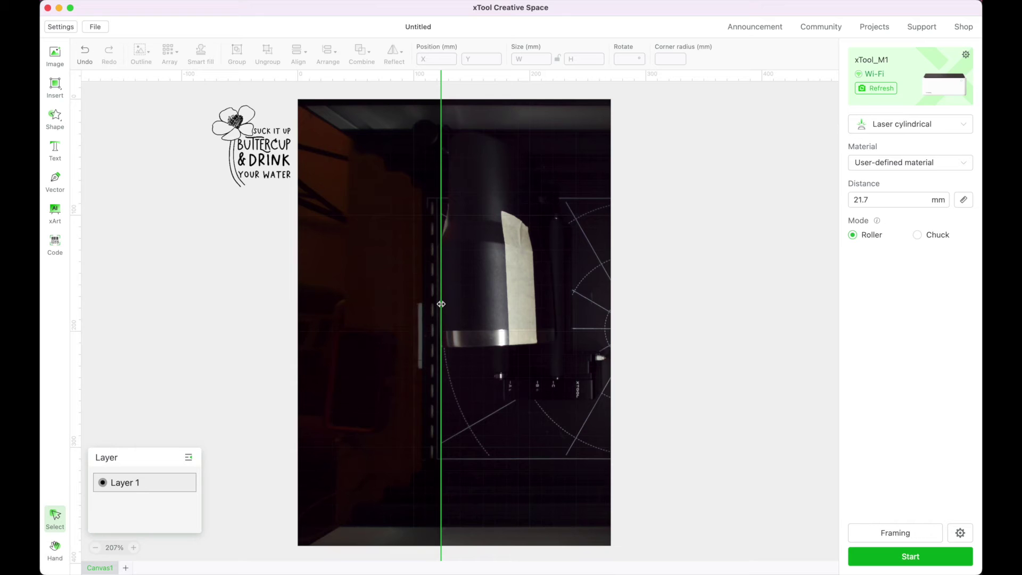
Refresh the camera image of the repositioned tumbler and auto-measure its distance again.
click(591, 36)
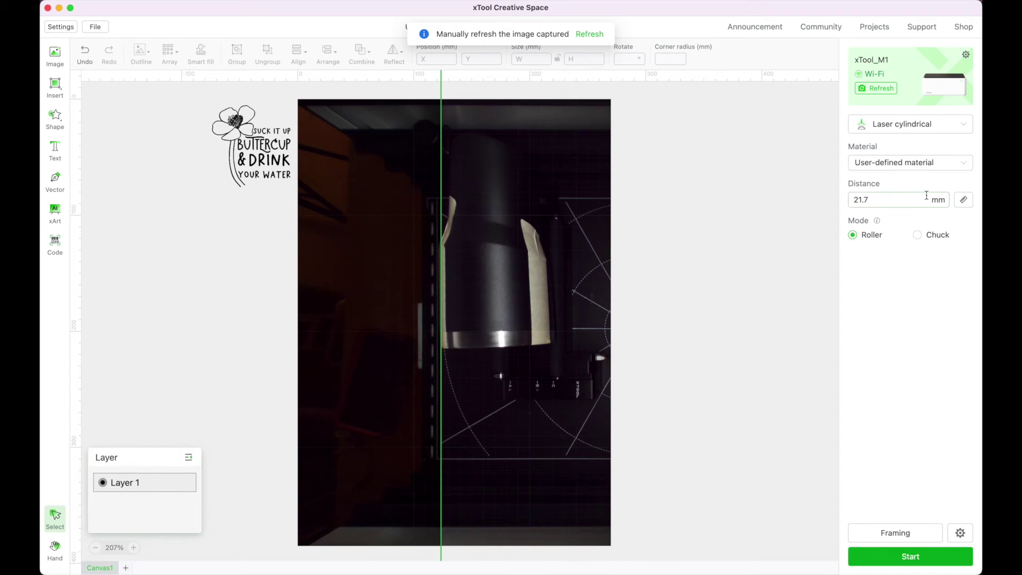
click(965, 200)
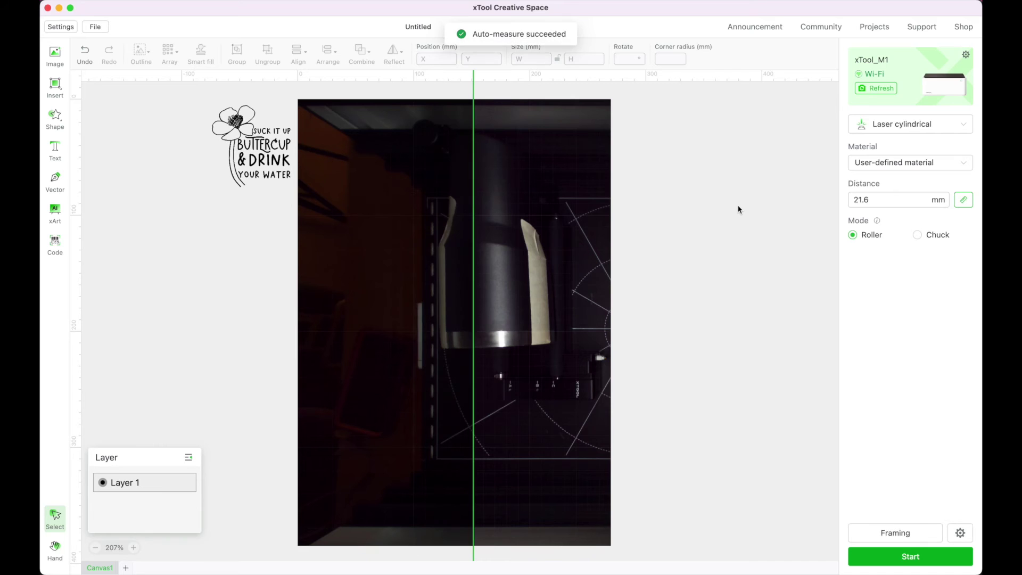
Align the green reference line with the masking tape along the tumbler's left side.
drag(473, 220, 445, 224)
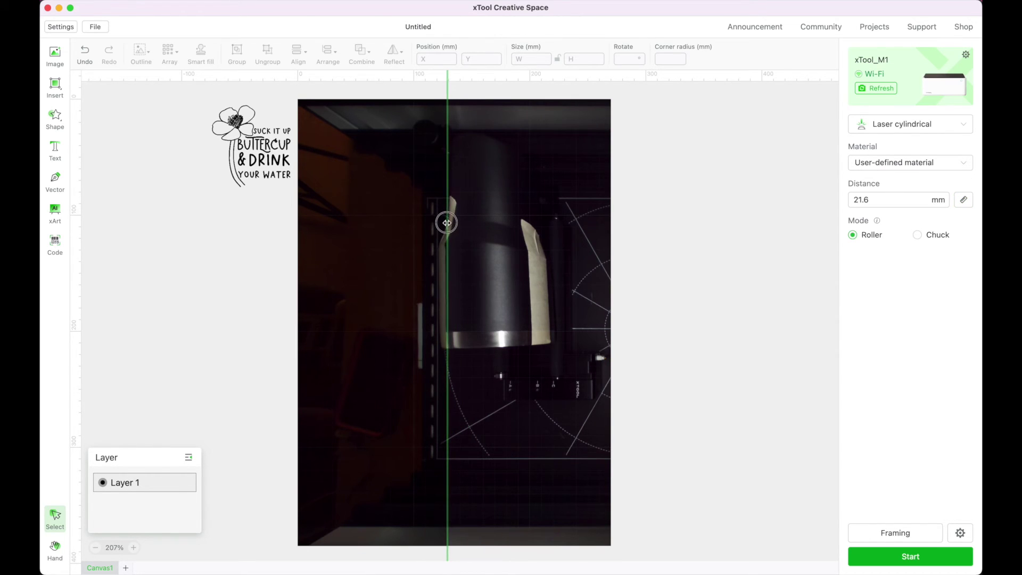
drag(445, 222, 445, 223)
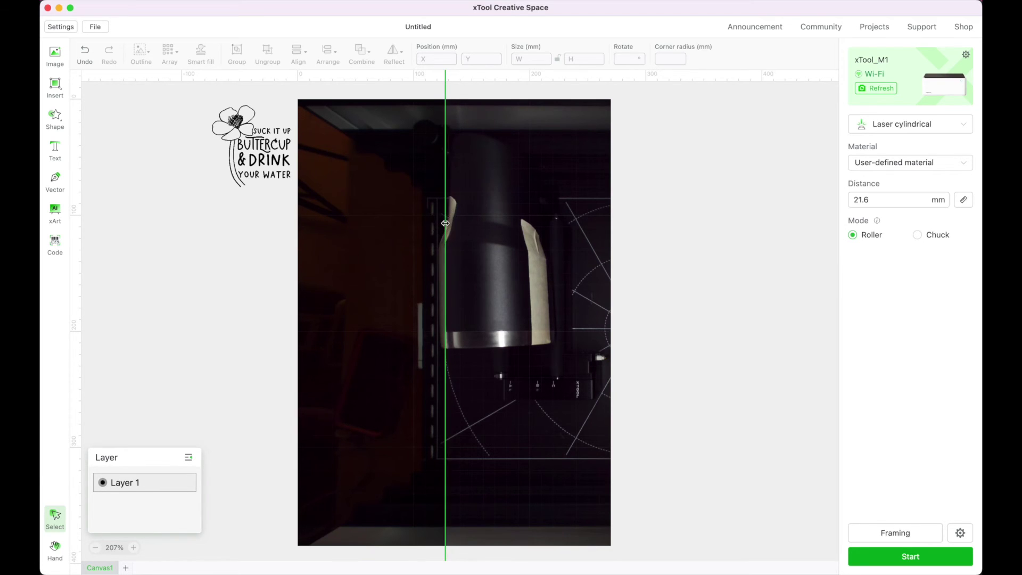
Turn the buttercup design upside down and place it on the tumbler between the tape strips at about X 129.5, Y 127.6 mm.
click(279, 177)
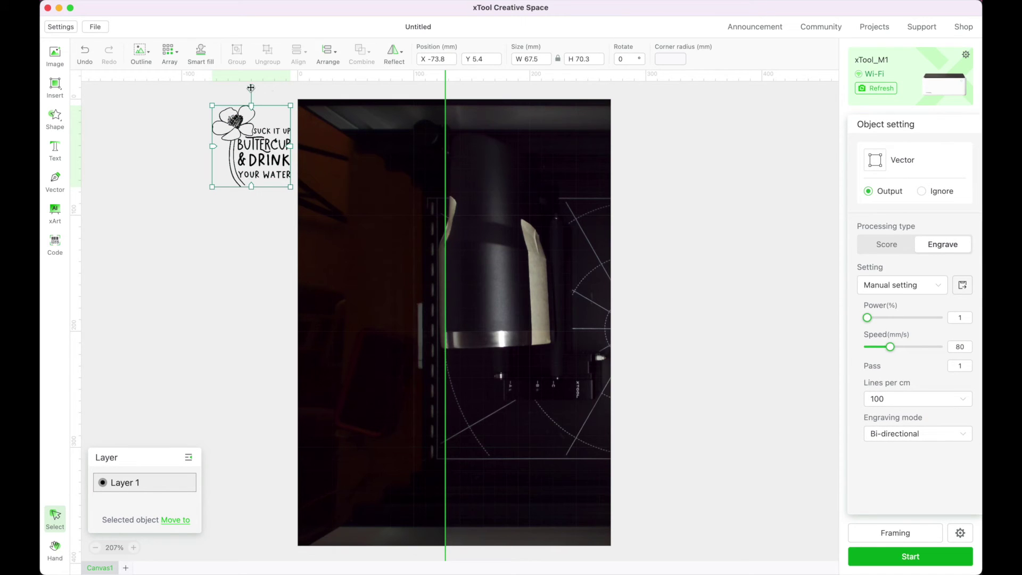
drag(250, 88, 255, 209)
drag(265, 169, 497, 313)
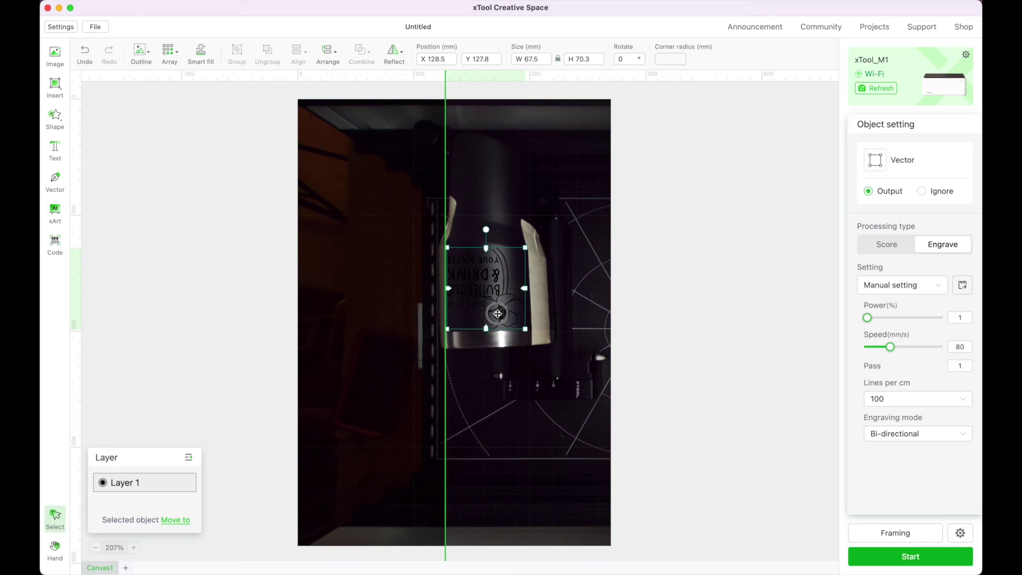
drag(497, 314, 499, 314)
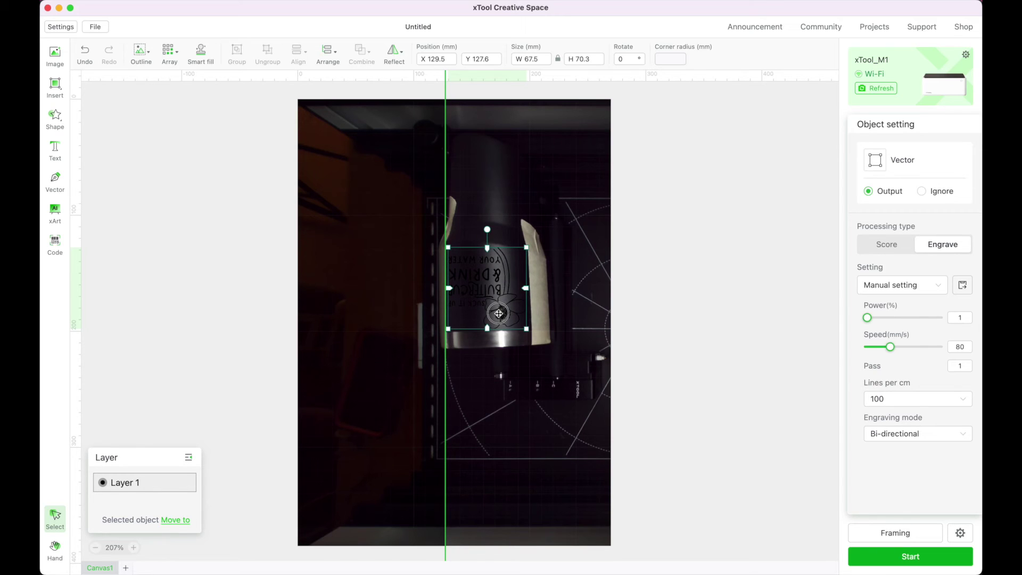
click(661, 296)
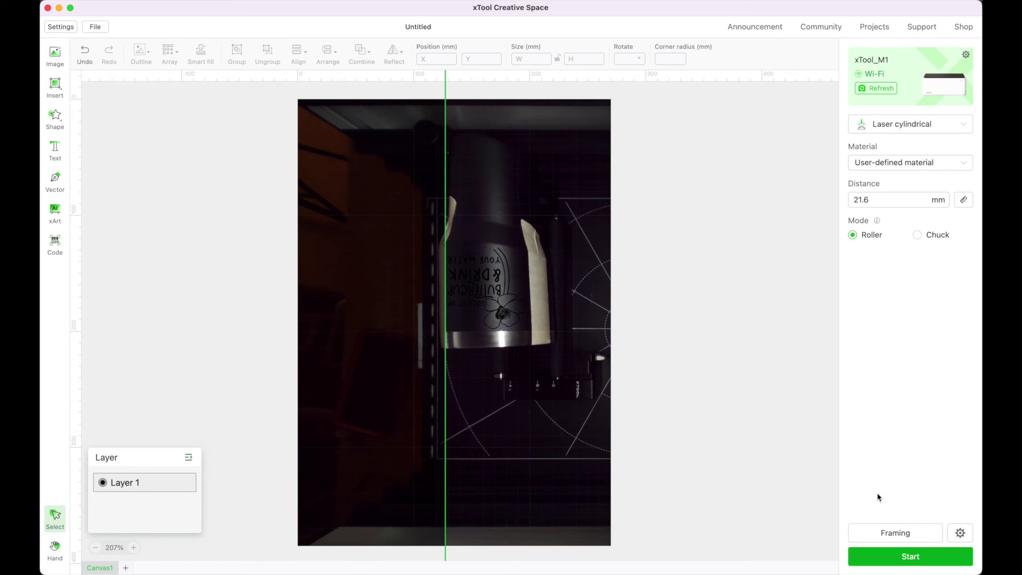
Run framing for the buttercup design on the tumbler and mark it as completed.
click(899, 535)
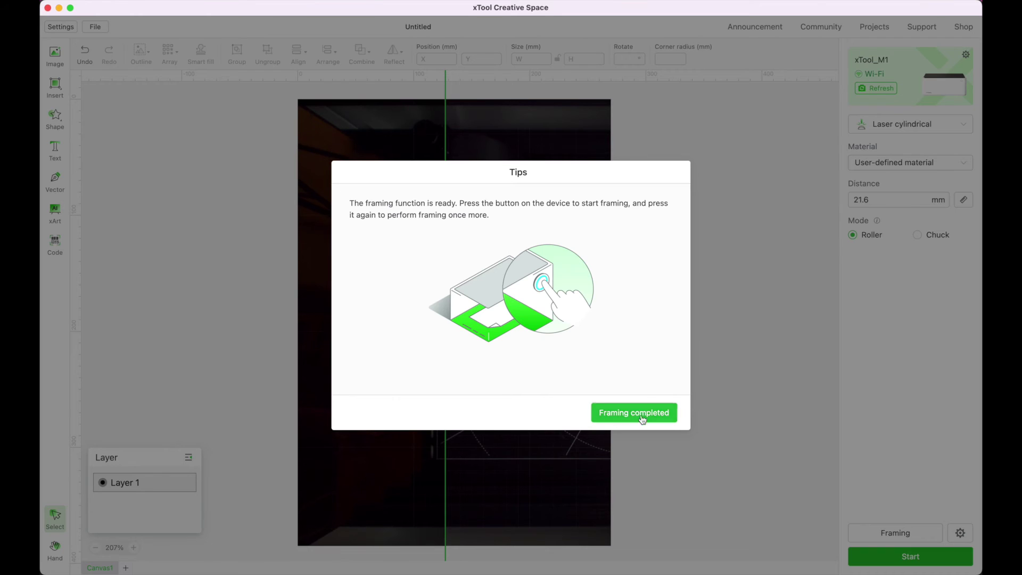
click(645, 415)
Nudge the design up to about Y 126.6 mm, keeping X at 129.5 mm, and run framing again.
click(480, 317)
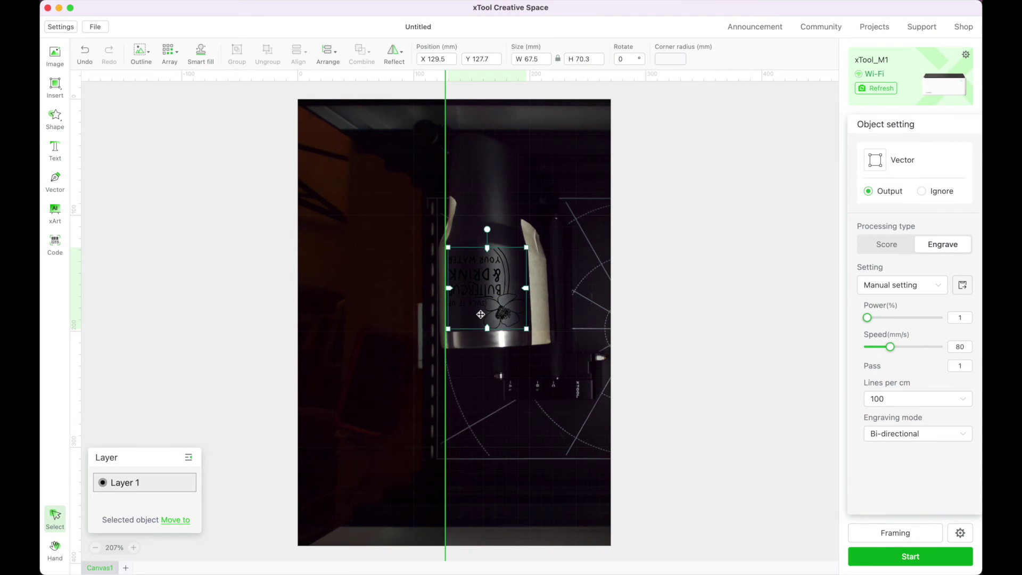
drag(480, 314, 480, 314)
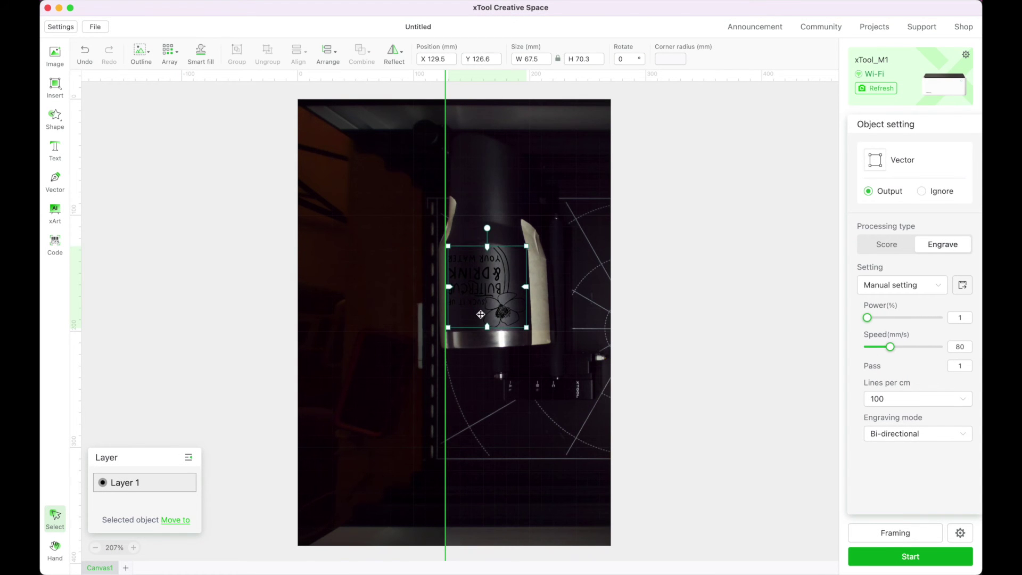
click(737, 302)
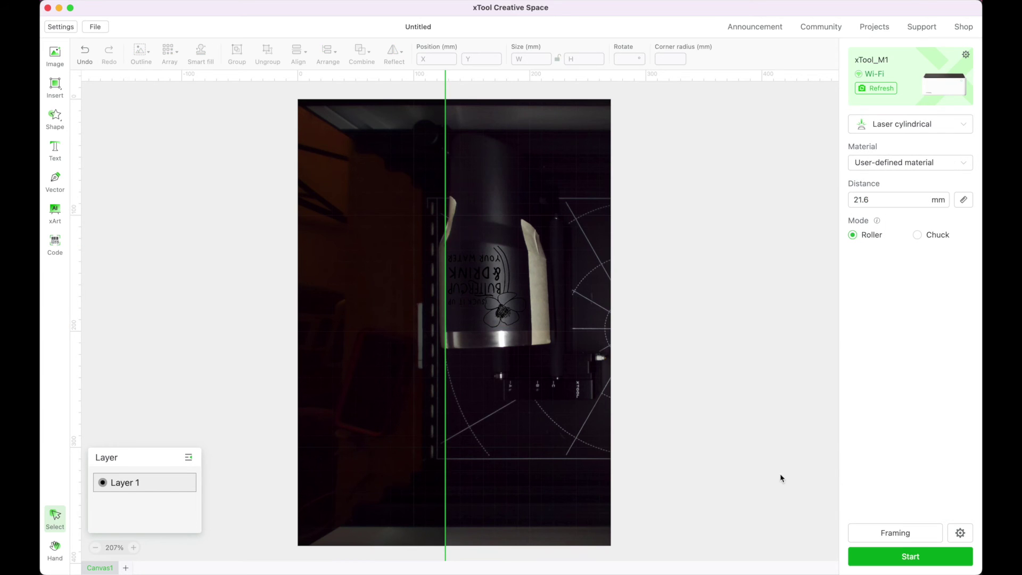
click(895, 531)
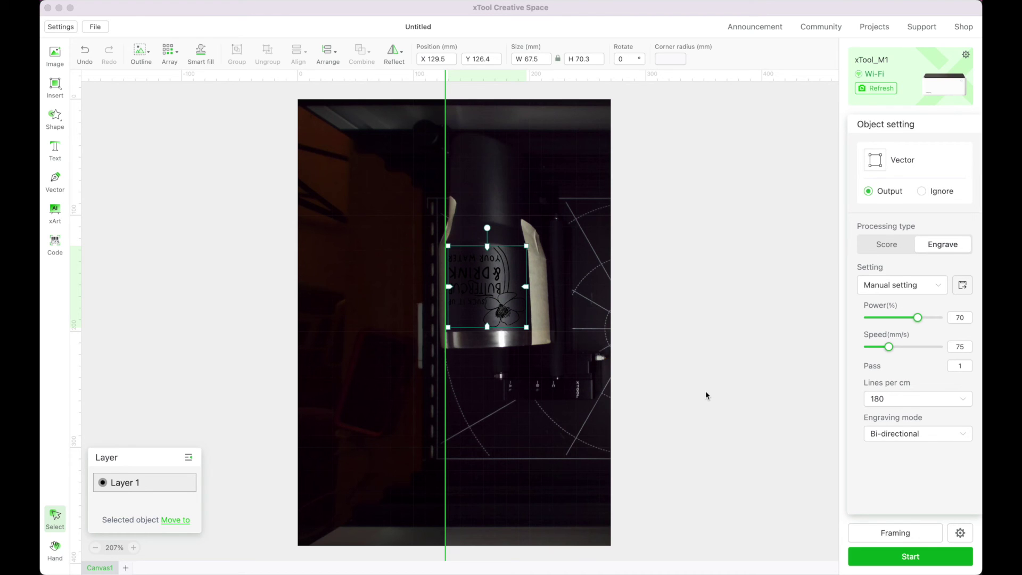
Set the buttercup design's engraving density to 220 lines per cm.
click(721, 303)
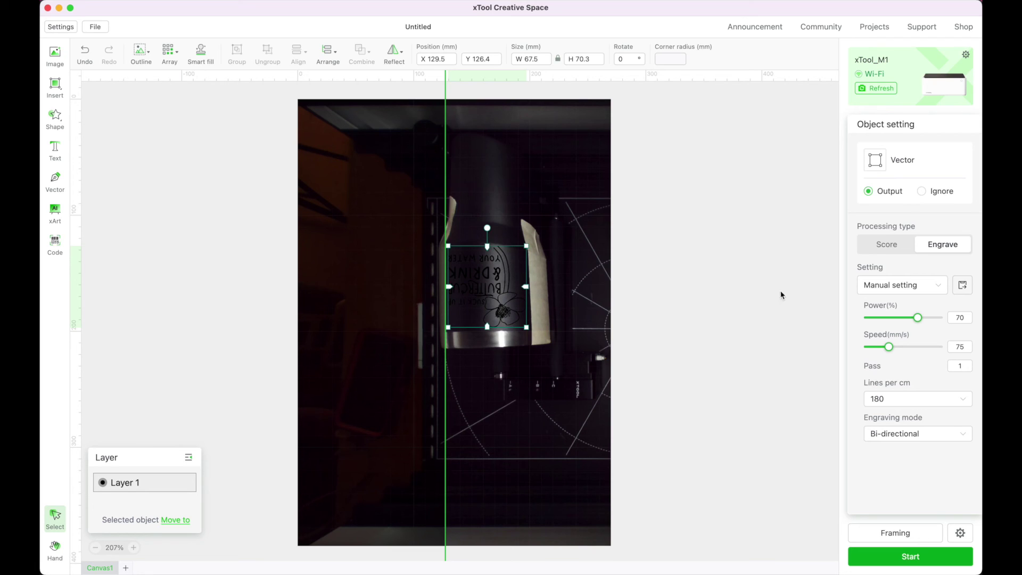
click(964, 318)
click(922, 404)
scroll(915, 440, down, 2)
scroll(917, 444, down, 4)
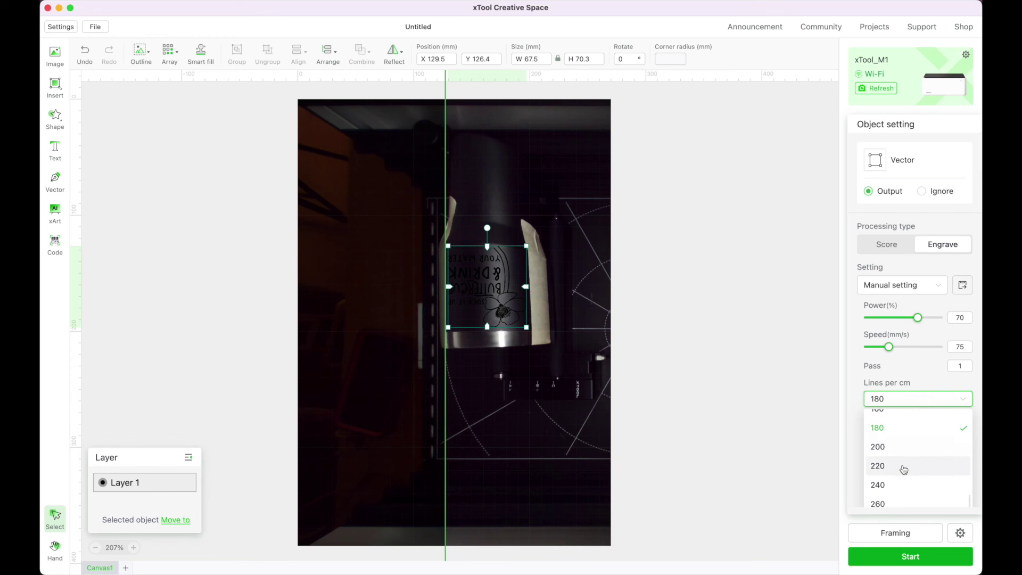
click(902, 466)
click(786, 425)
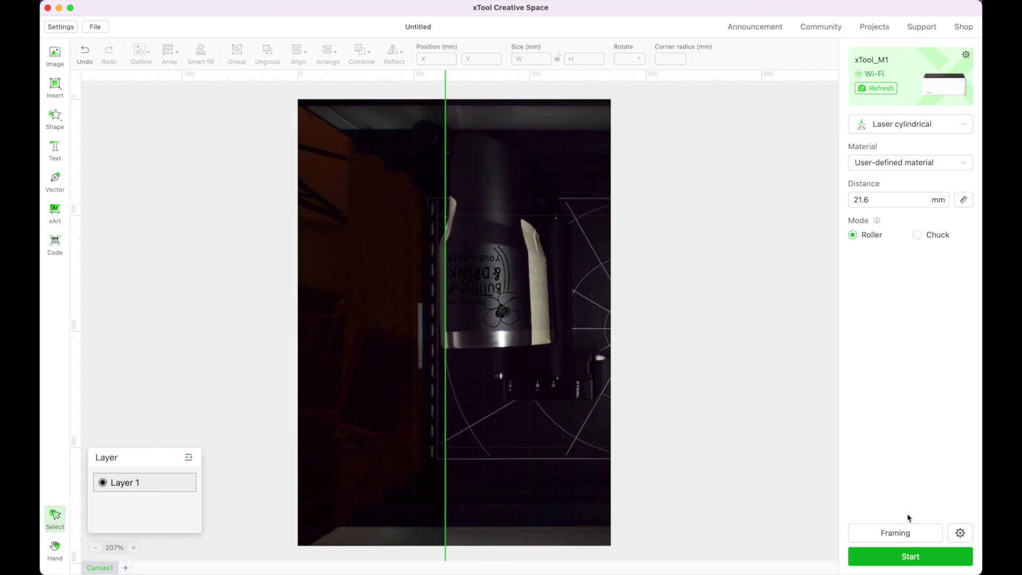
Open the engraving preview of the buttercup design and start processing it.
click(911, 556)
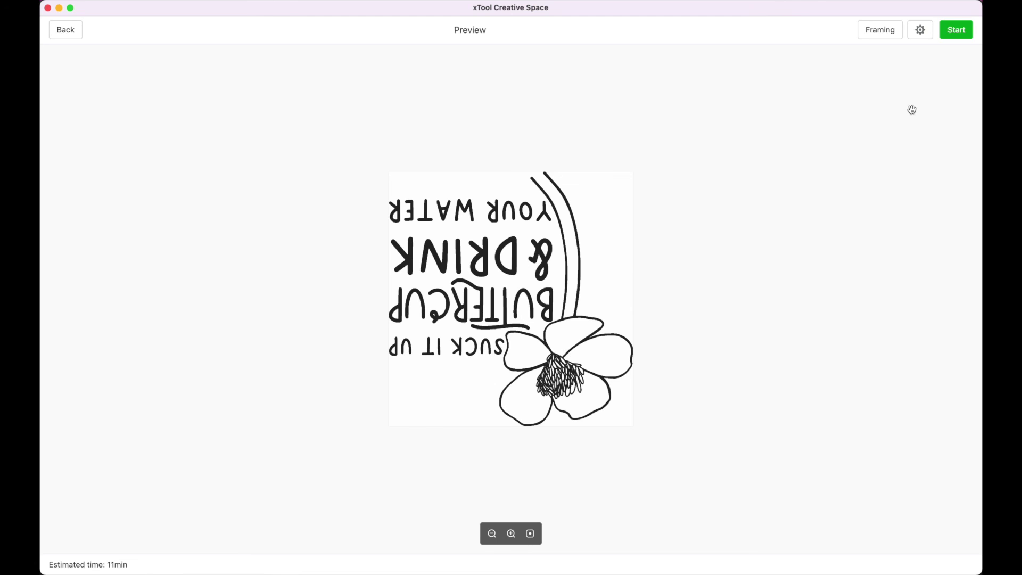
click(957, 30)
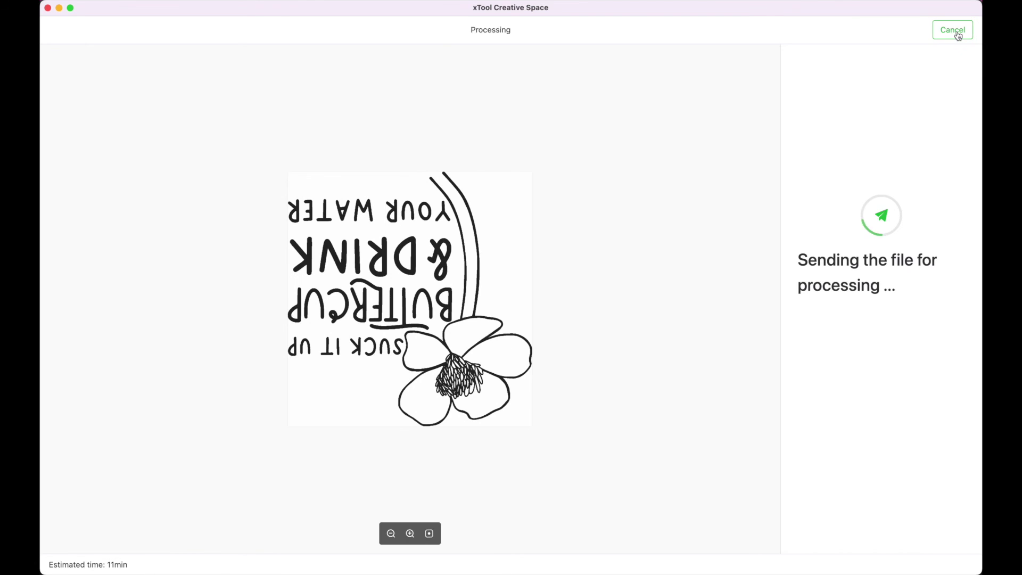